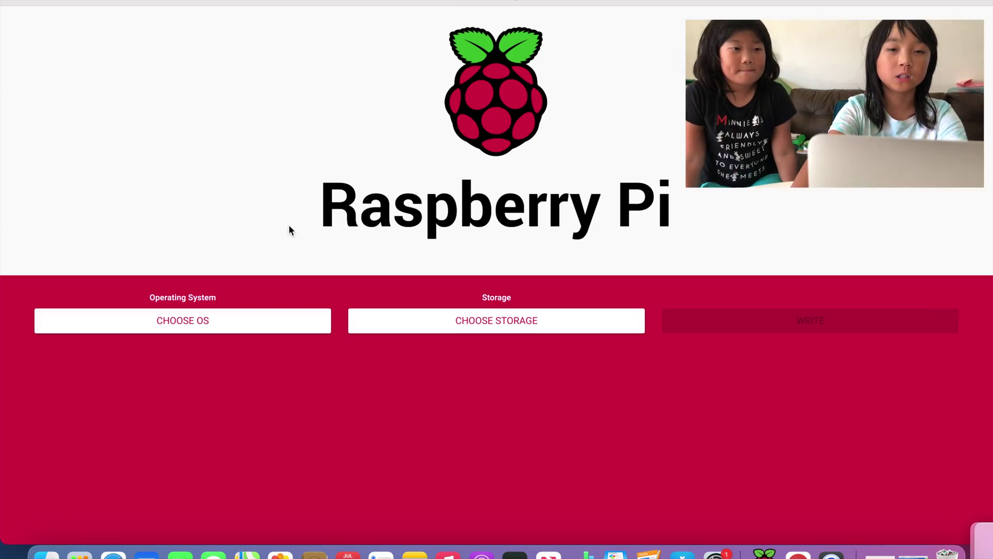
Step: Select Raspberry Pi OS Lite (32-bit) from the Raspberry Pi OS (other) images
click(234, 324)
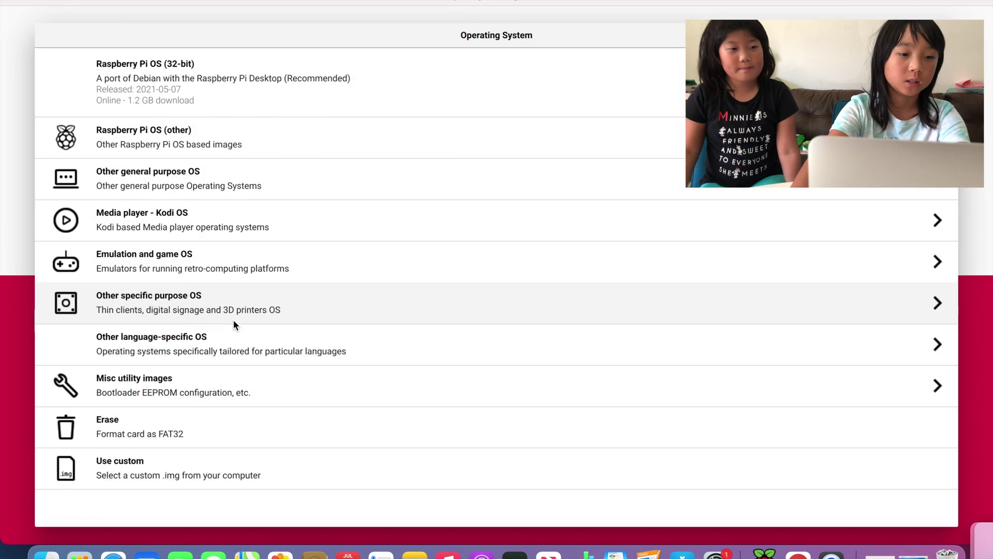
click(243, 146)
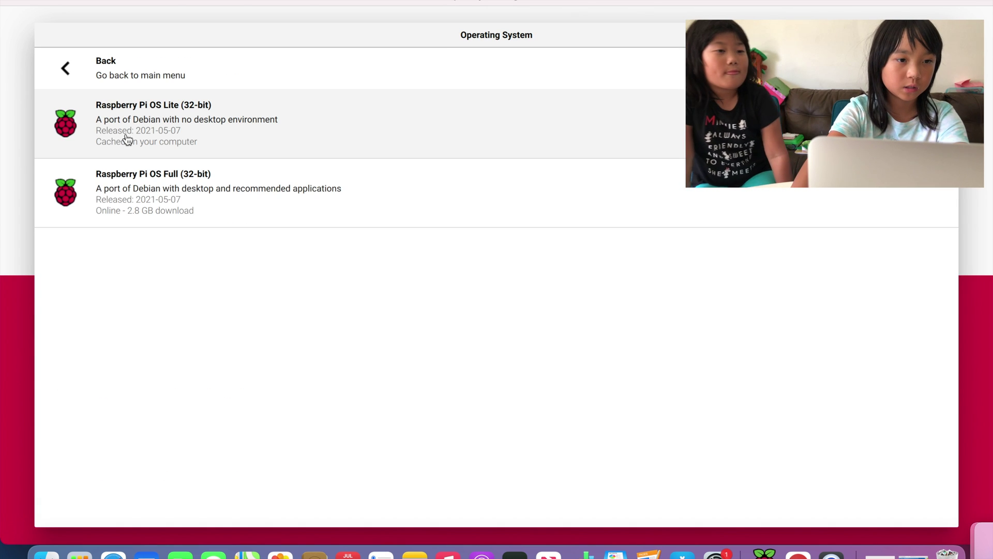
click(141, 134)
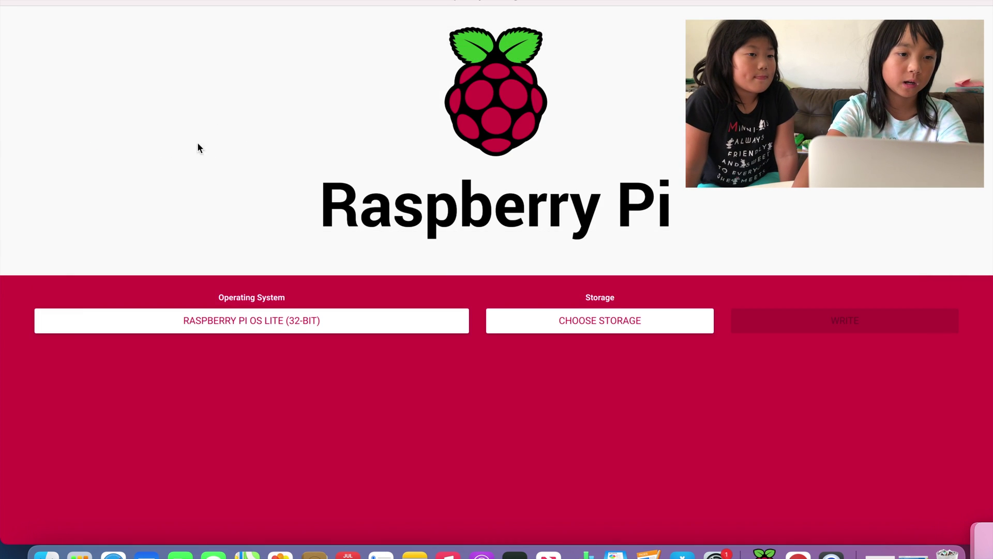
Step: Target the 31.6 GB Generic MassStorageClass Media card and confirm erasing it to write the image
click(569, 321)
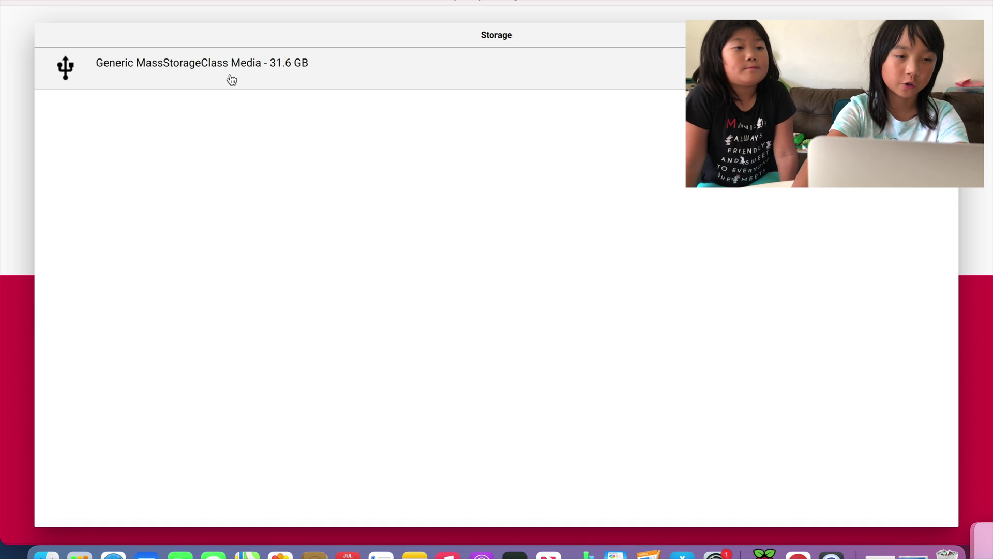
click(232, 79)
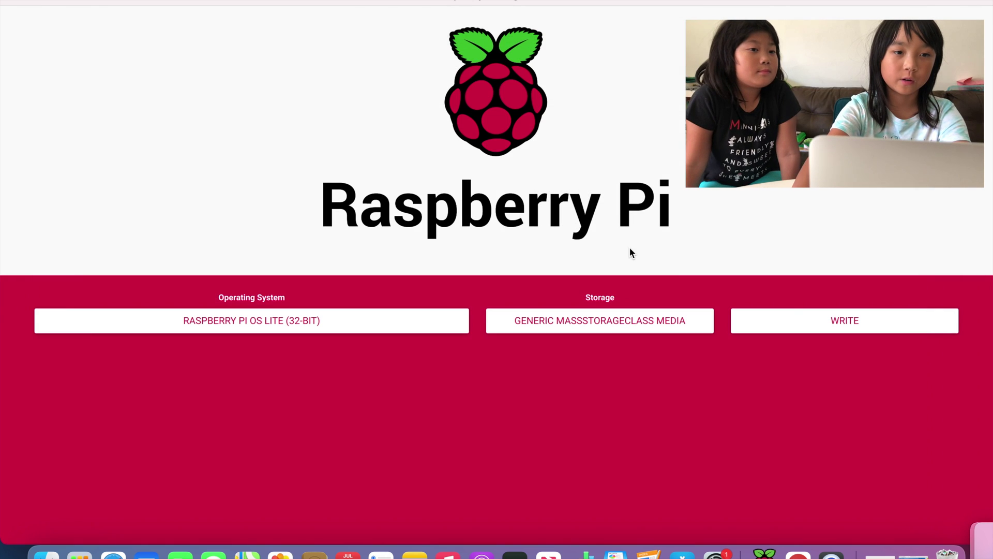
click(805, 314)
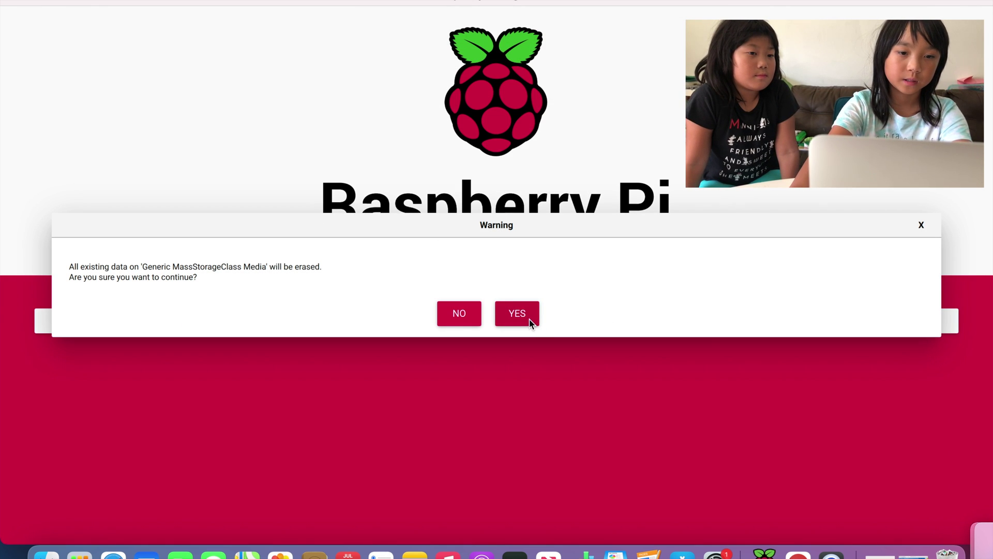
click(518, 313)
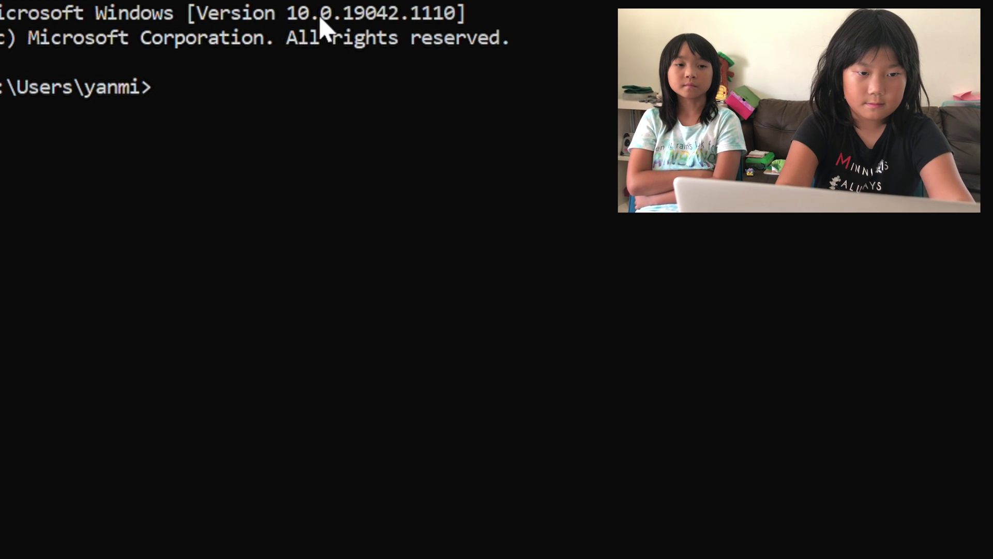
Step: Run ssh as user pi to the Pi and answer yes to trust its host key
text(ssh pi)
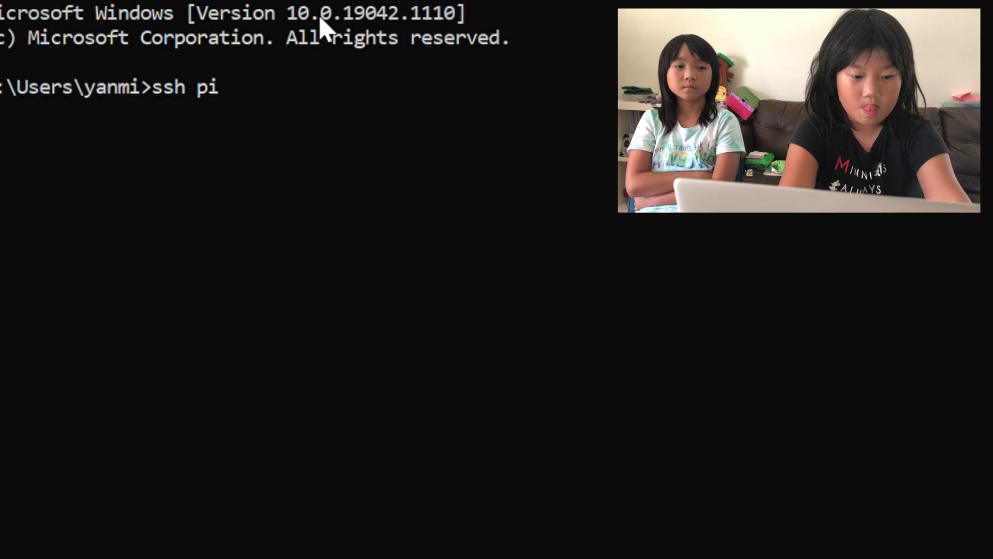
text(@19)
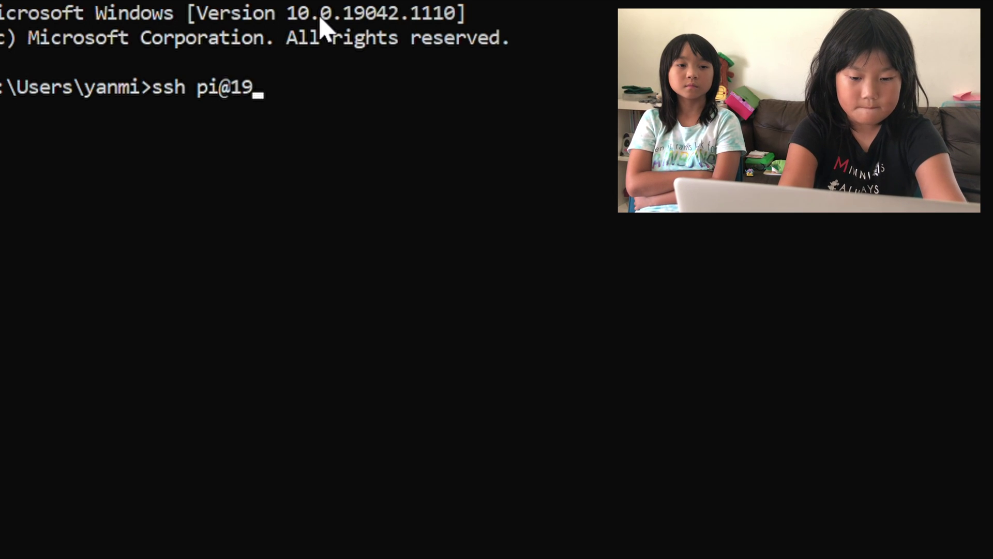
text(2.168)
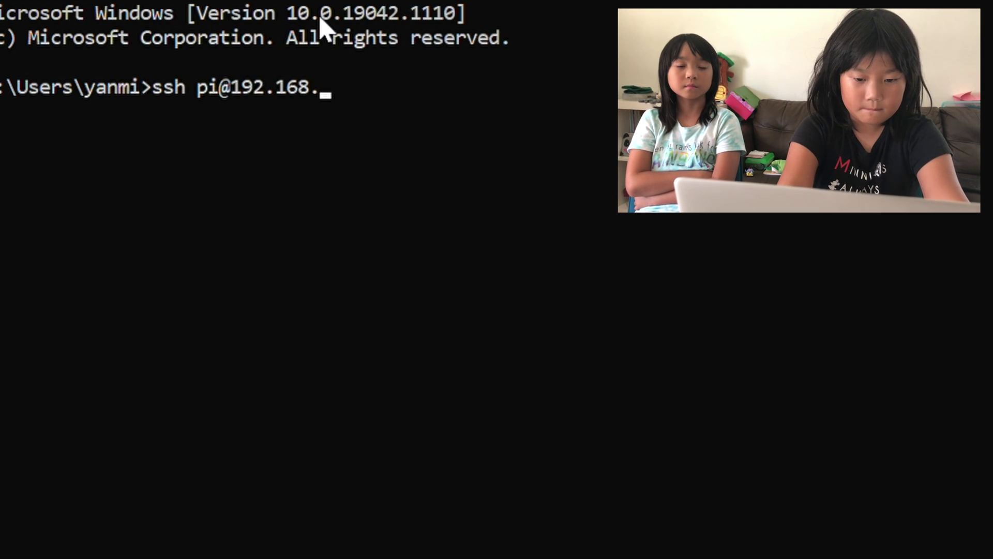
text(.1.1)
text(84)
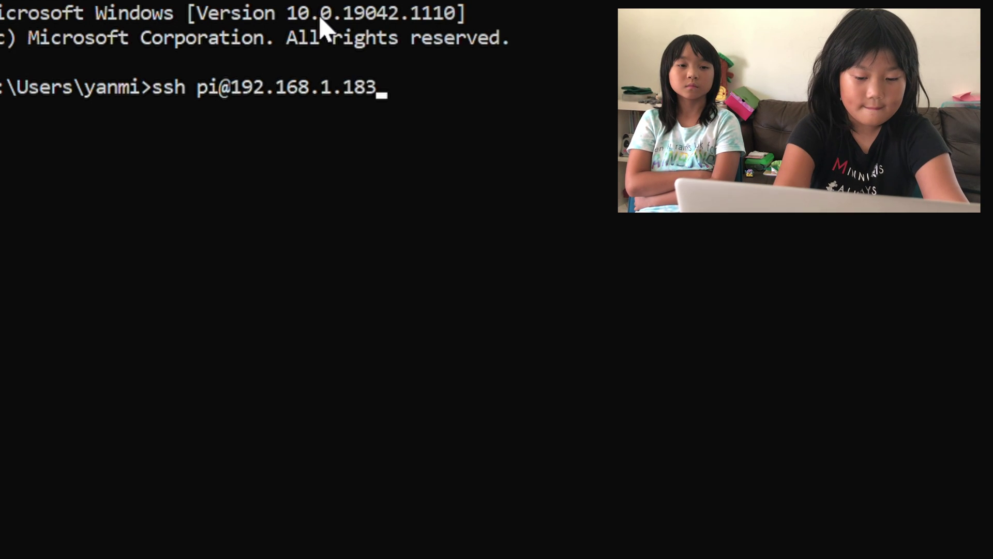
key(Return)
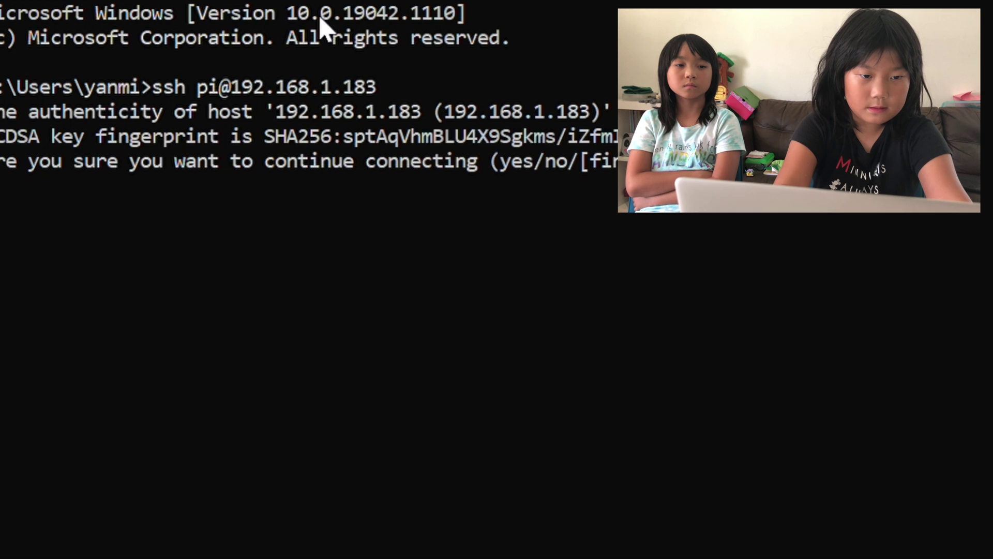
text(yes)
key(Return)
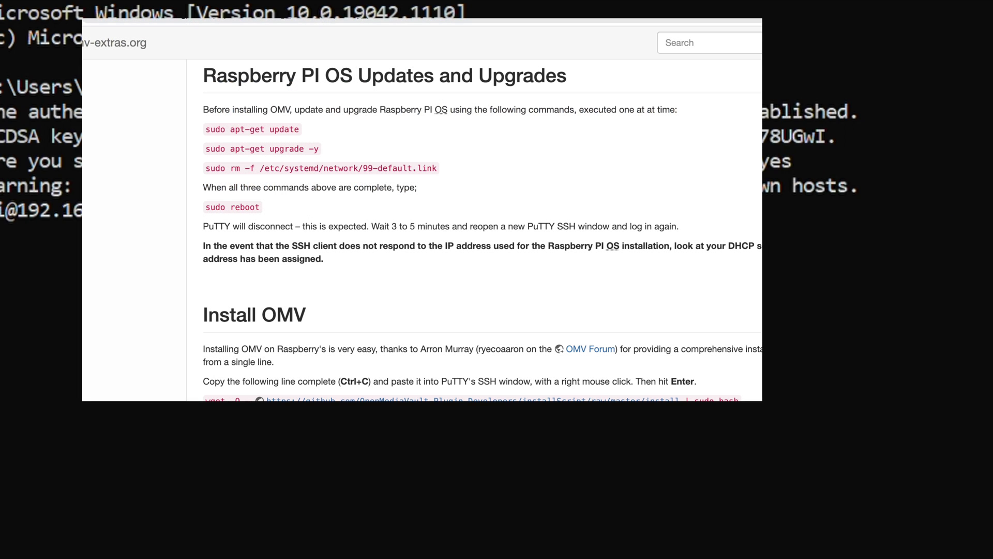
Step: Log into the Pi with the password and run sudo apt-get update
key(Return)
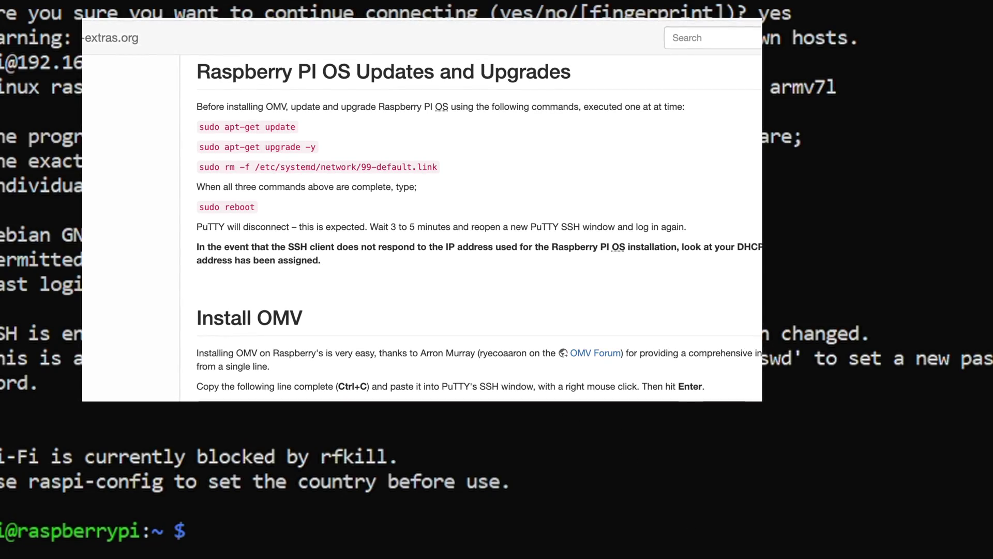
right_click(224, 548)
key(Return)
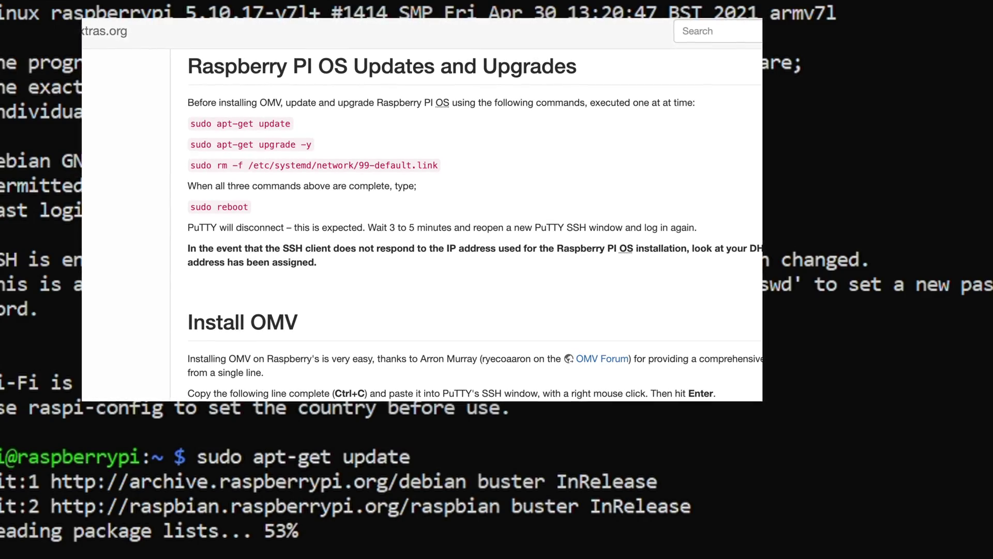
key(Return)
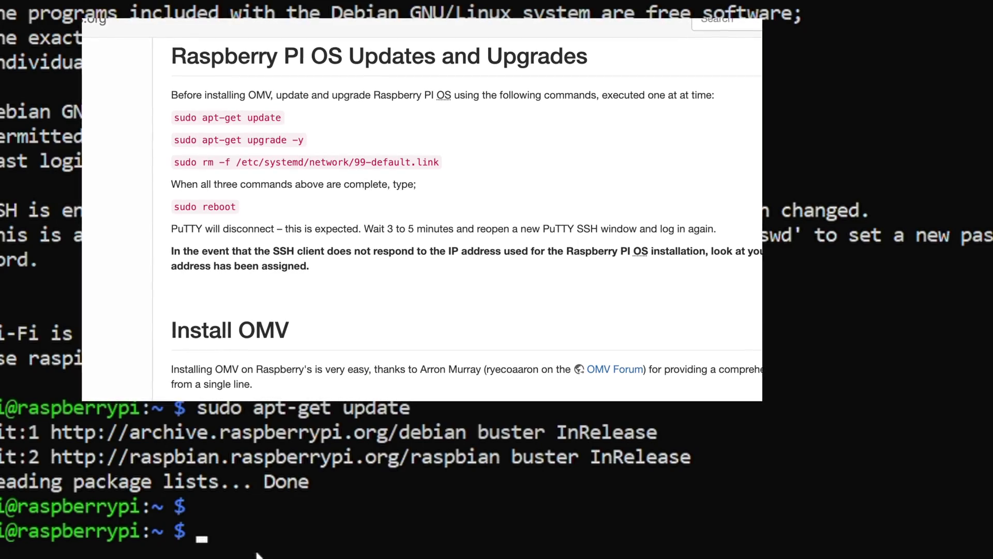
Step: Delete 99-default.link with sudo rm -f, then sudo reboot the Pi
right_click(235, 522)
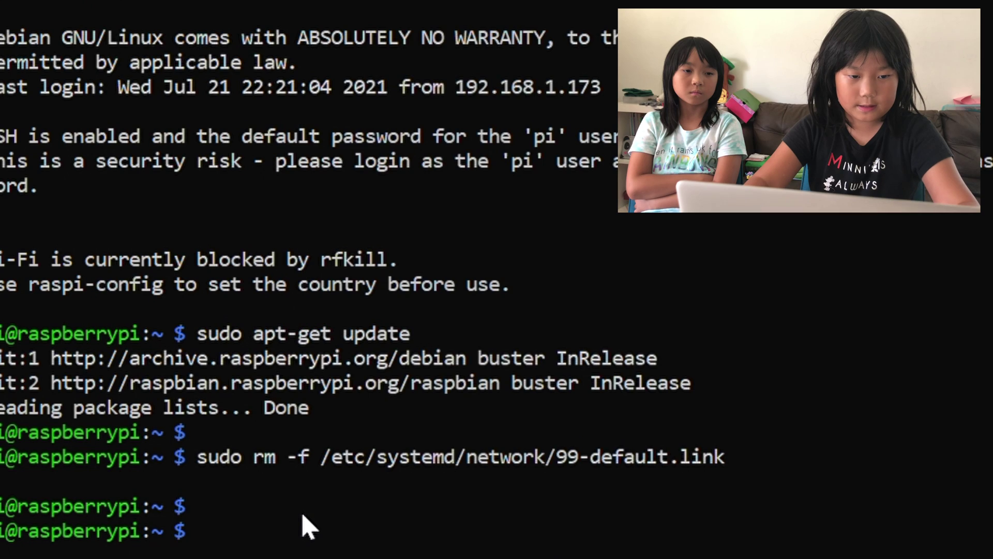
text(sudo reboot)
key(Return)
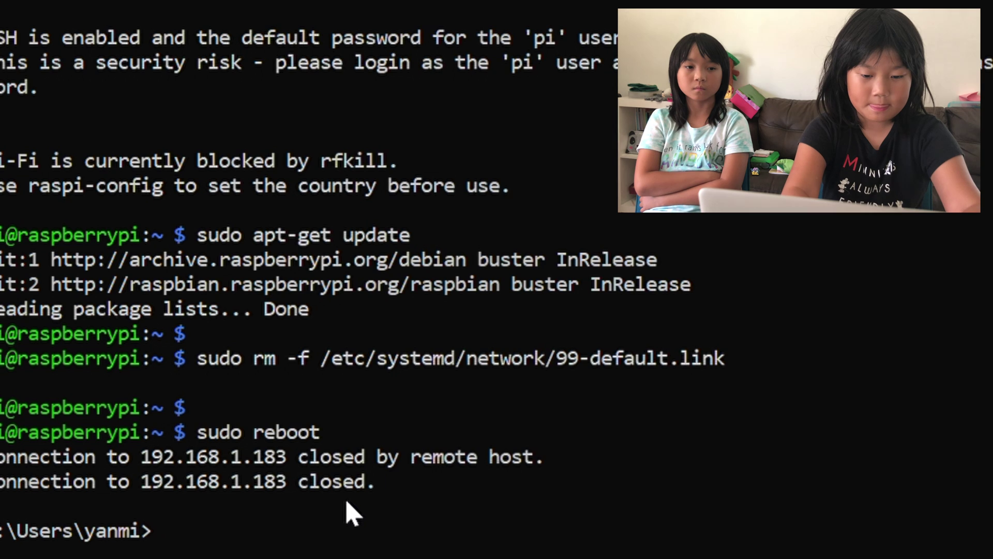
text(ssh pi)
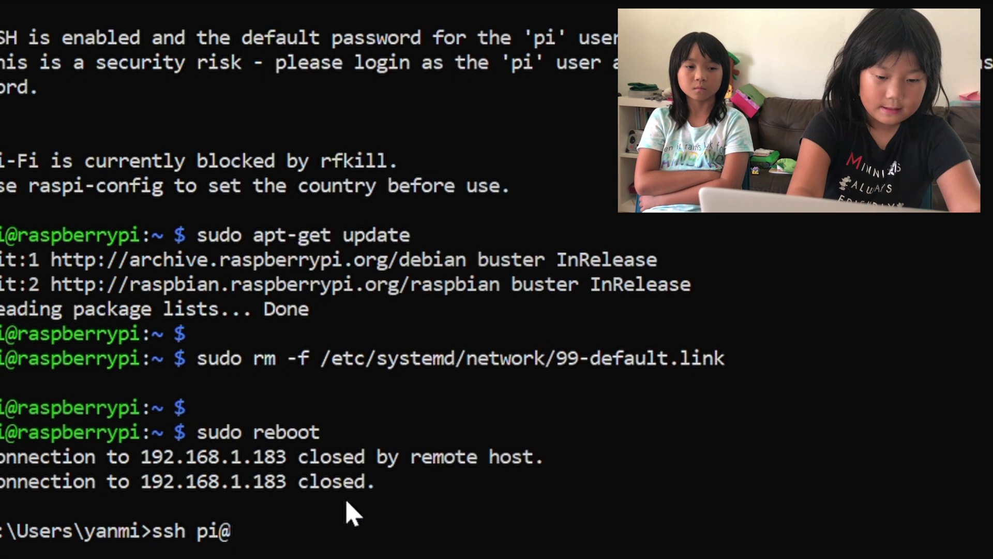
text(@192)
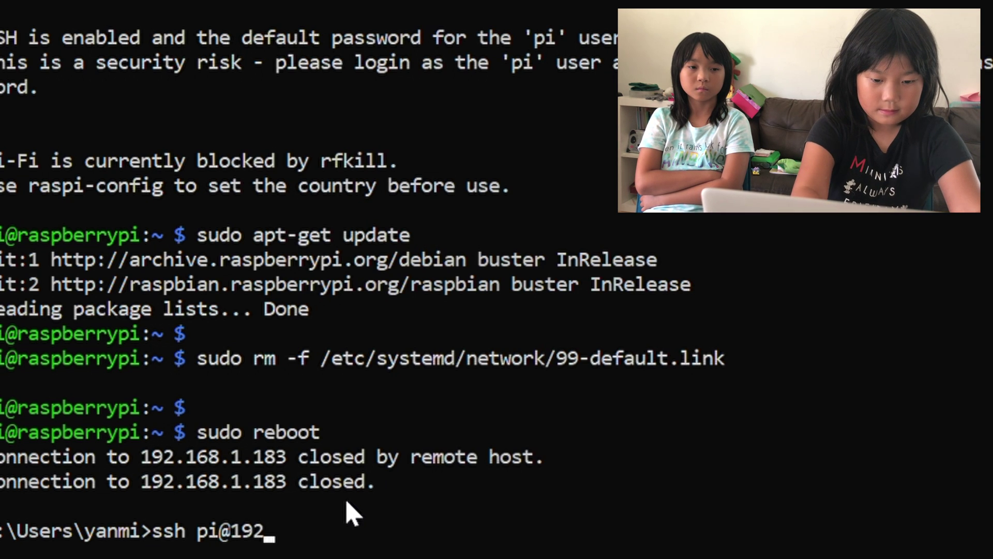
text(.168.1.1)
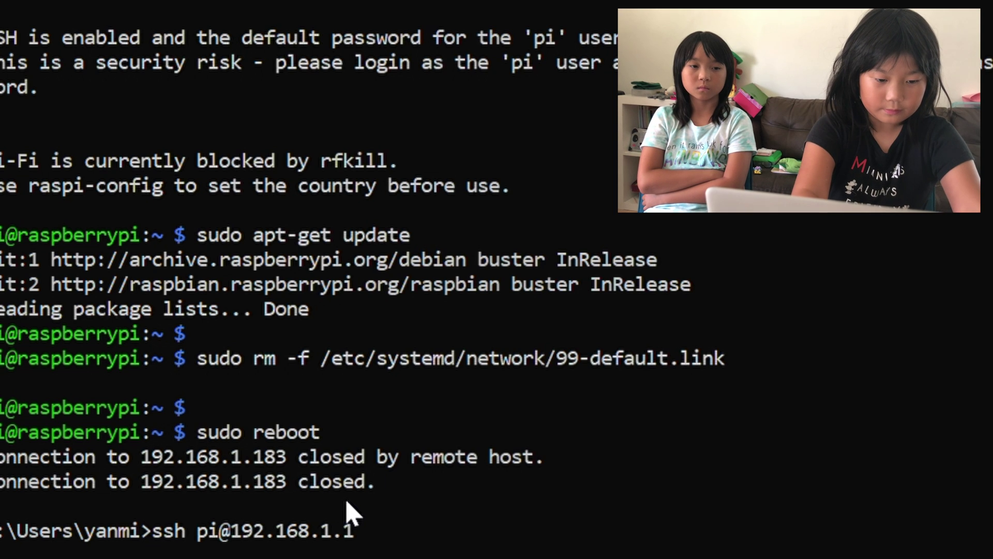
text(83)
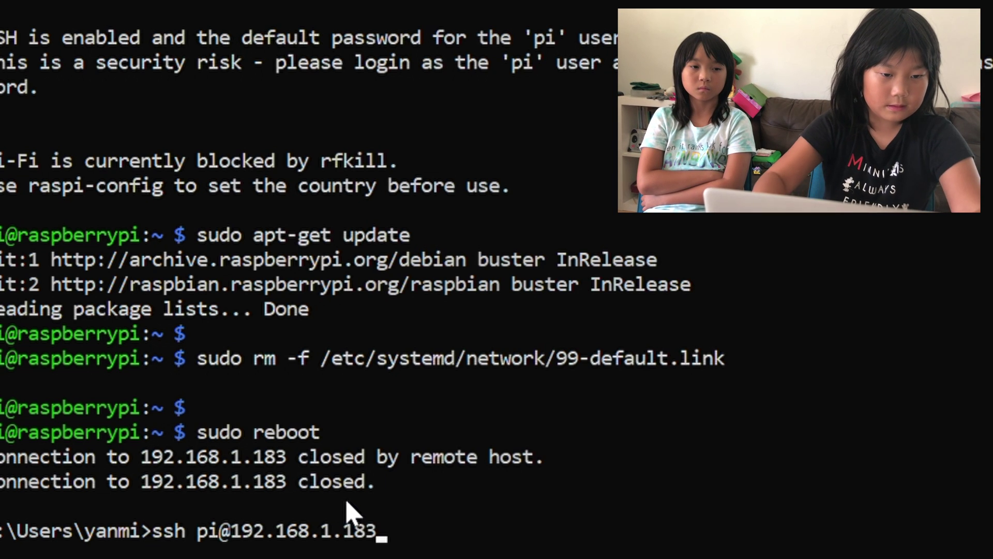
key(Return)
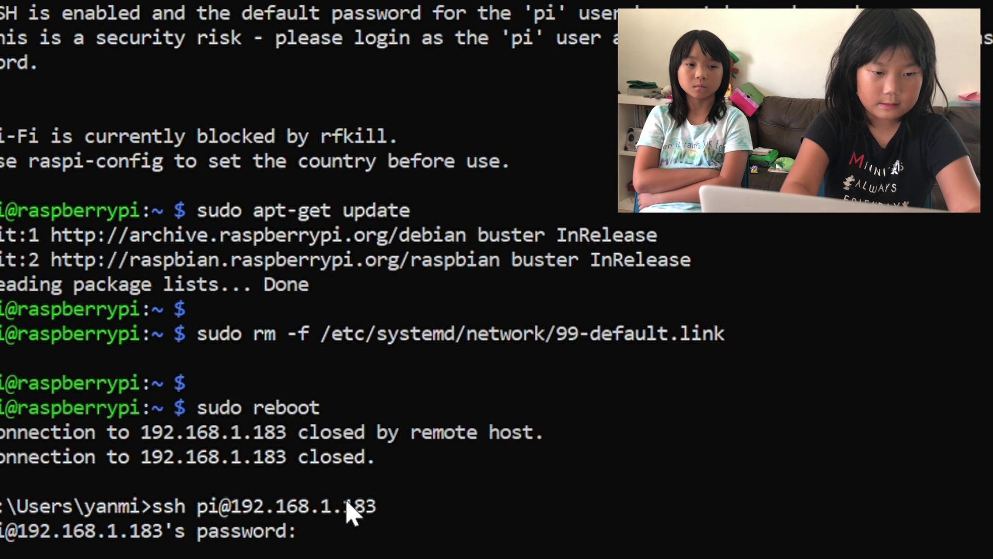
key(Return)
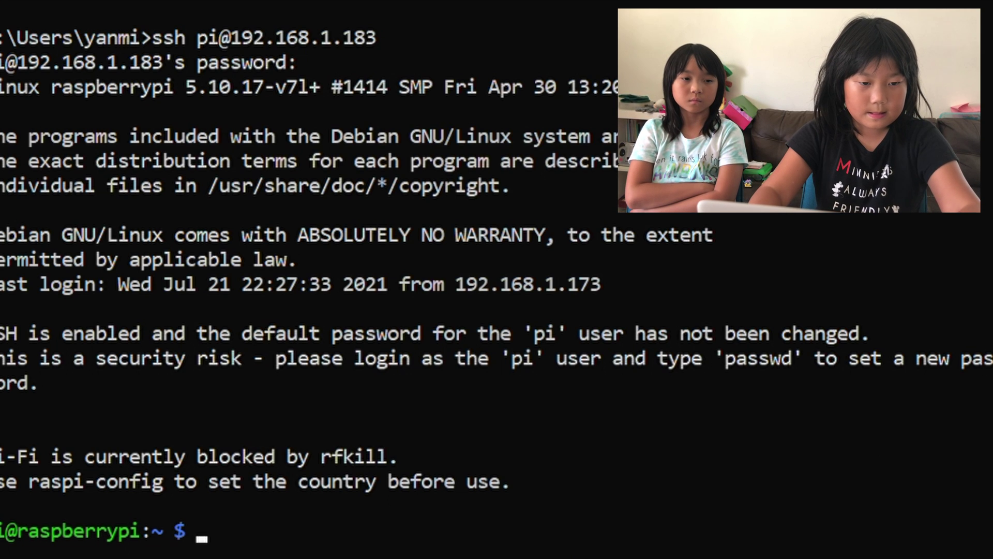
Step: Paste and run the wget command that installs OpenMediaVault on the Pi
right_click(222, 539)
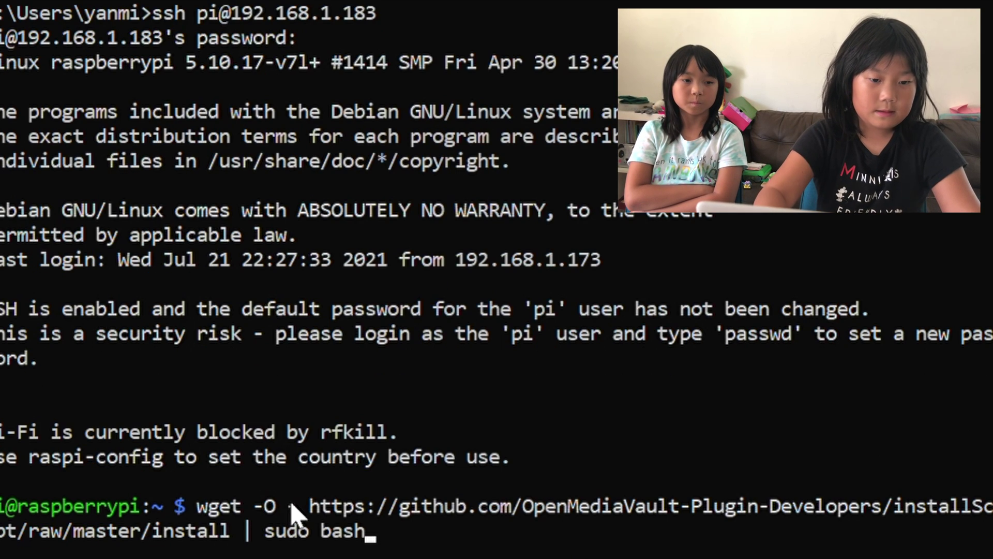
key(Return)
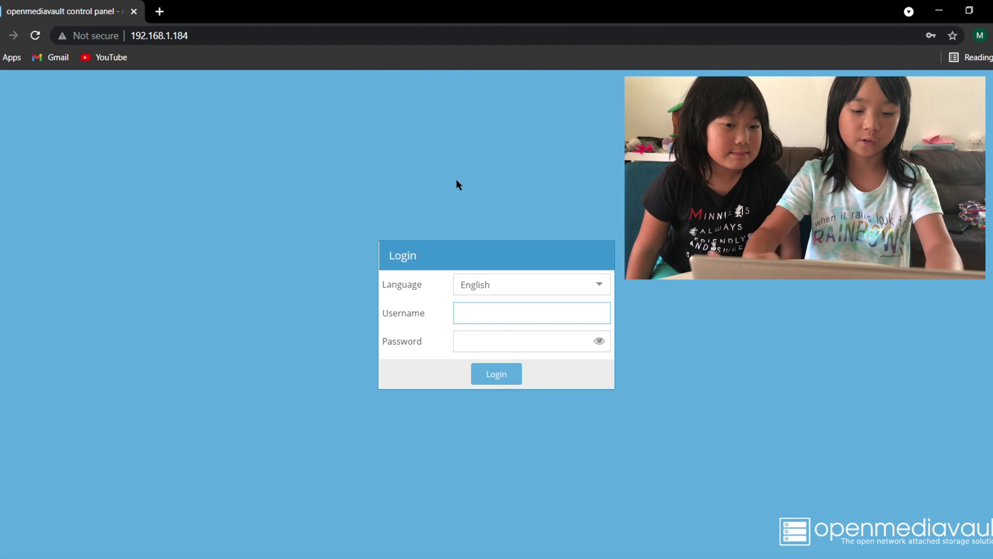
Step: Log into the openmediavault admin panel with the saved credentials and view Storage > Disks
text(dm)
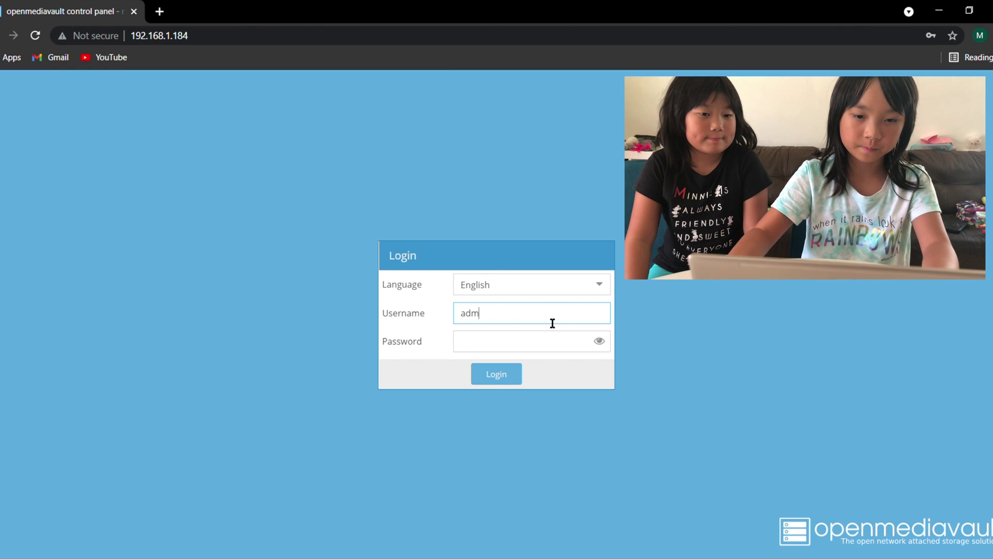
click(530, 338)
click(507, 377)
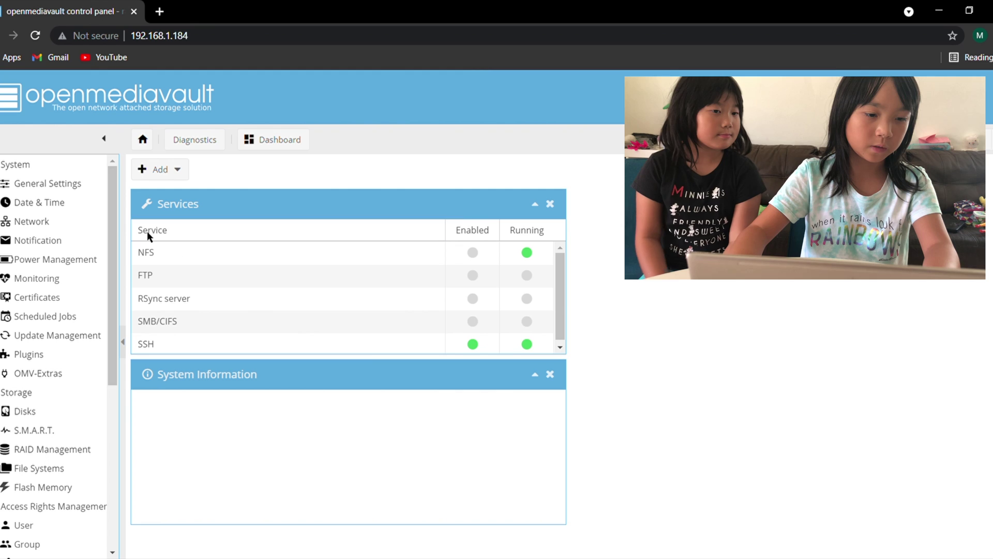
scroll(42, 393, down, 1)
click(42, 340)
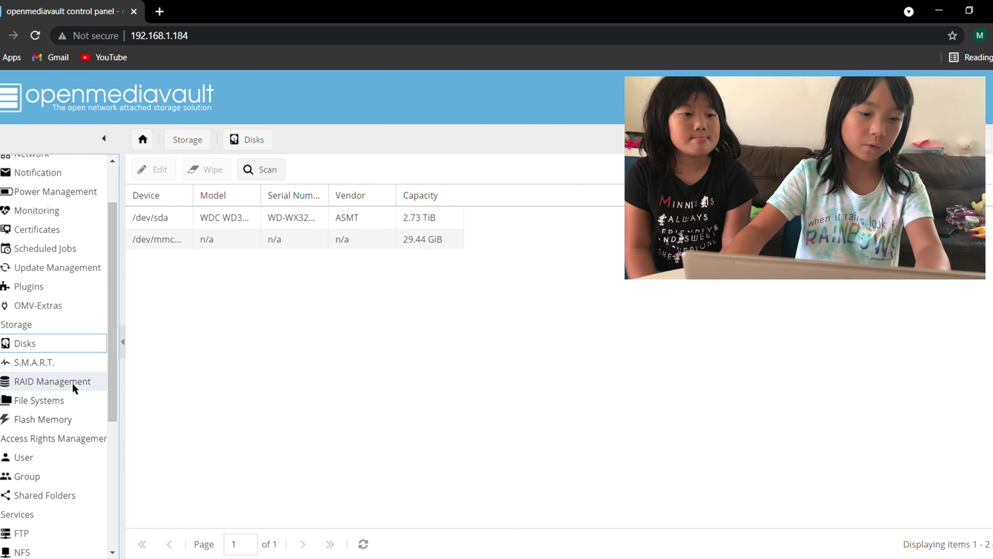
Step: On File Systems, select the /dev/sda1 ext4 file system labelled red and mount it
click(64, 399)
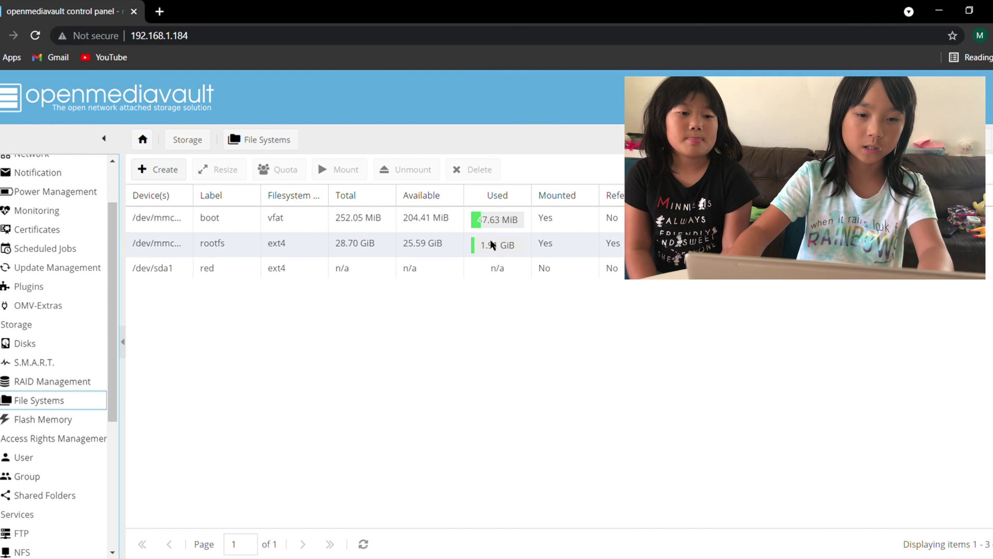
click(461, 277)
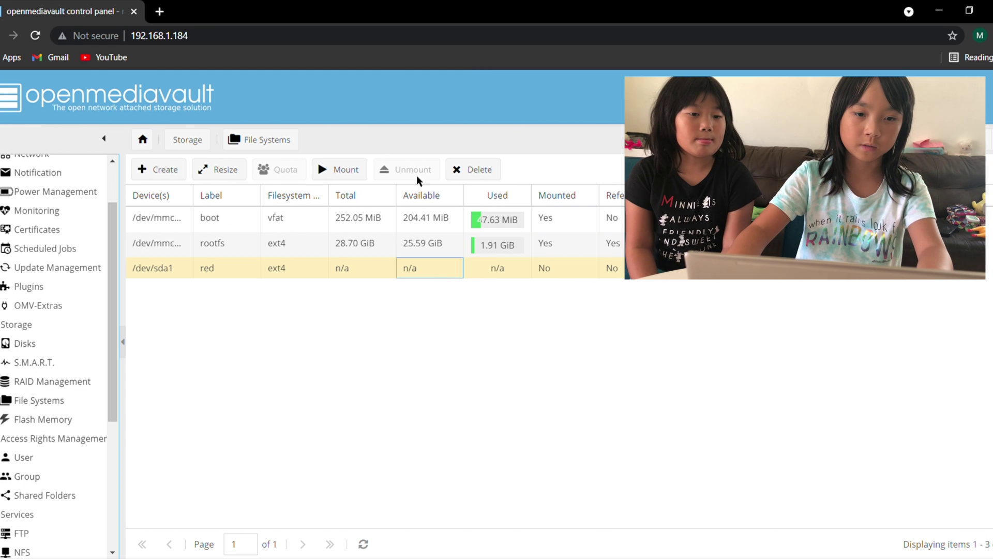
click(338, 171)
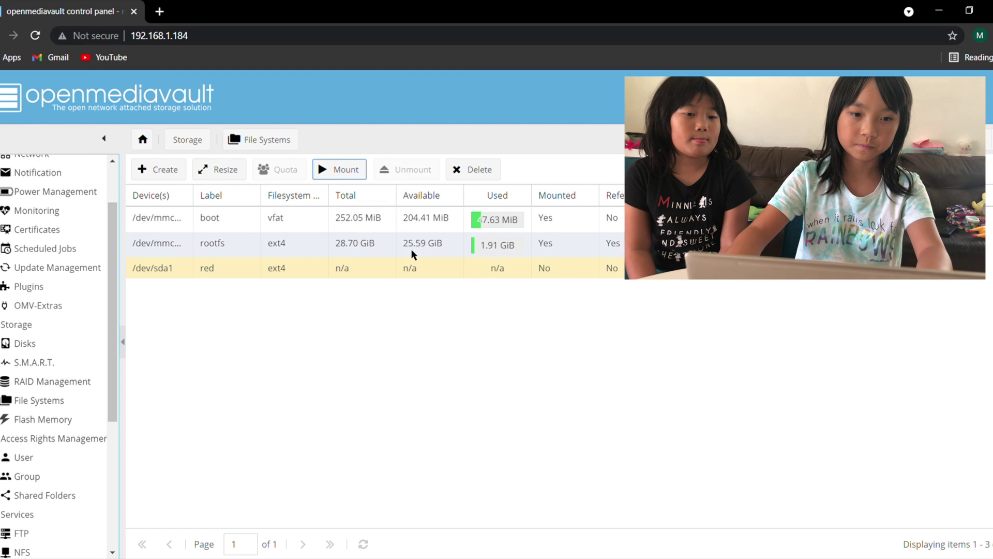
click(347, 172)
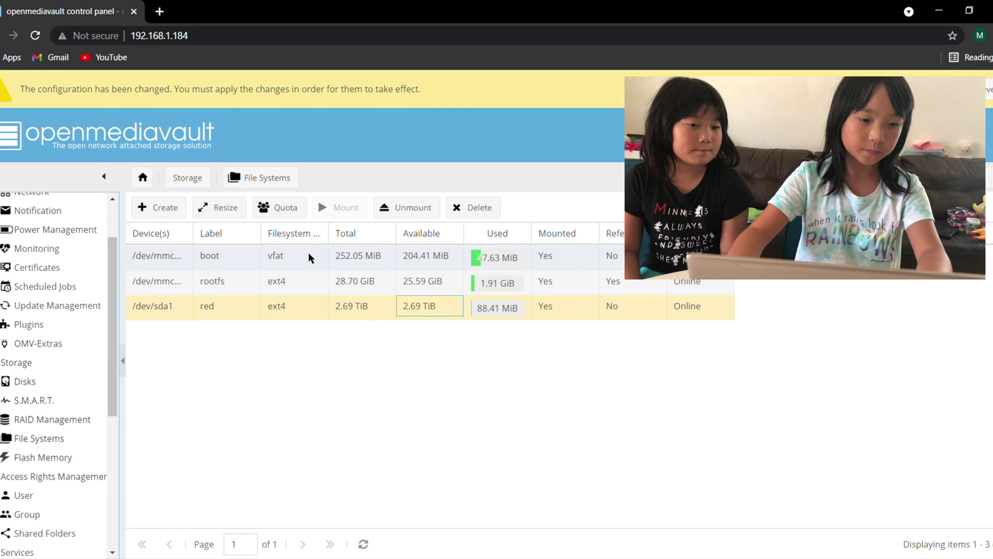
scroll(48, 464, down, 3)
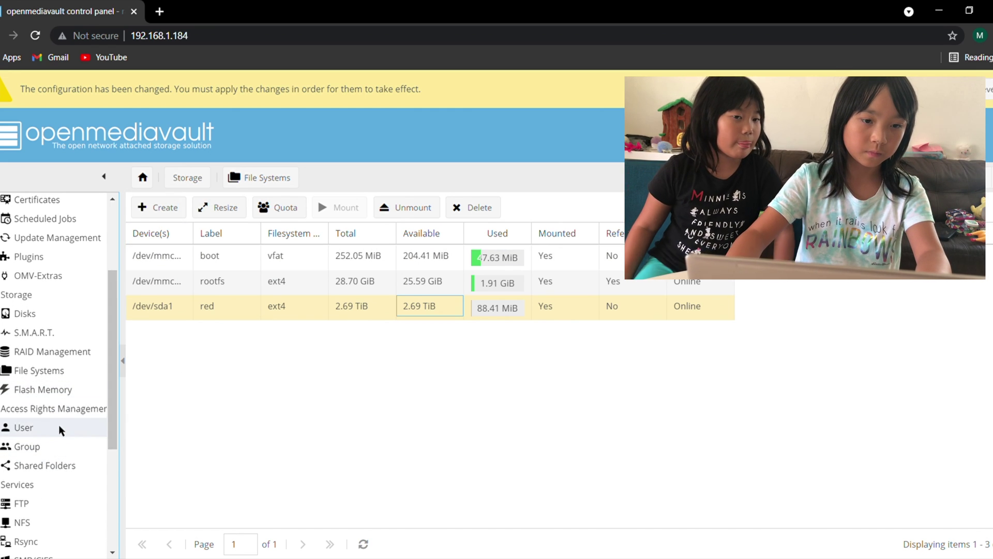
Step: Start a new user RPG1 on the User page and enter its e-mail address
click(54, 427)
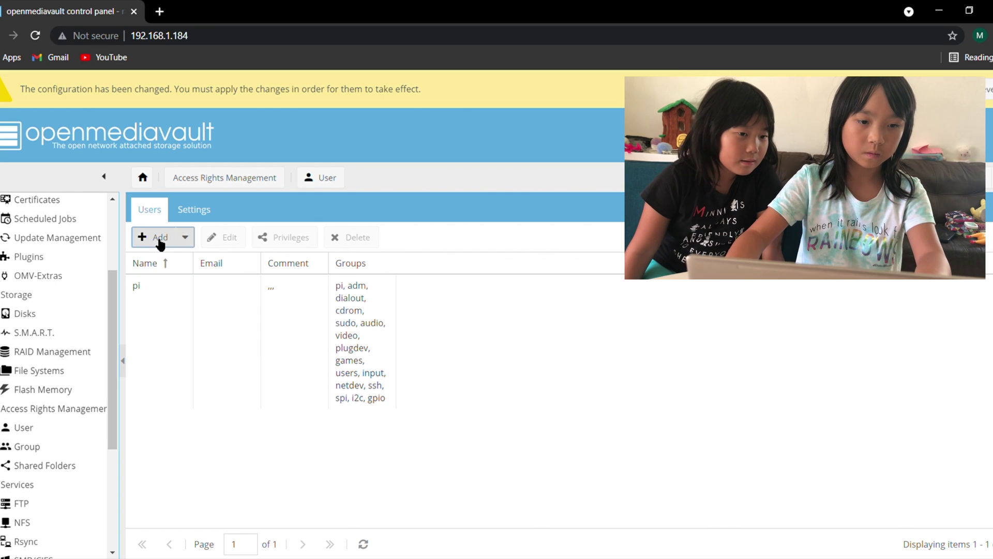
click(160, 236)
click(171, 261)
click(465, 243)
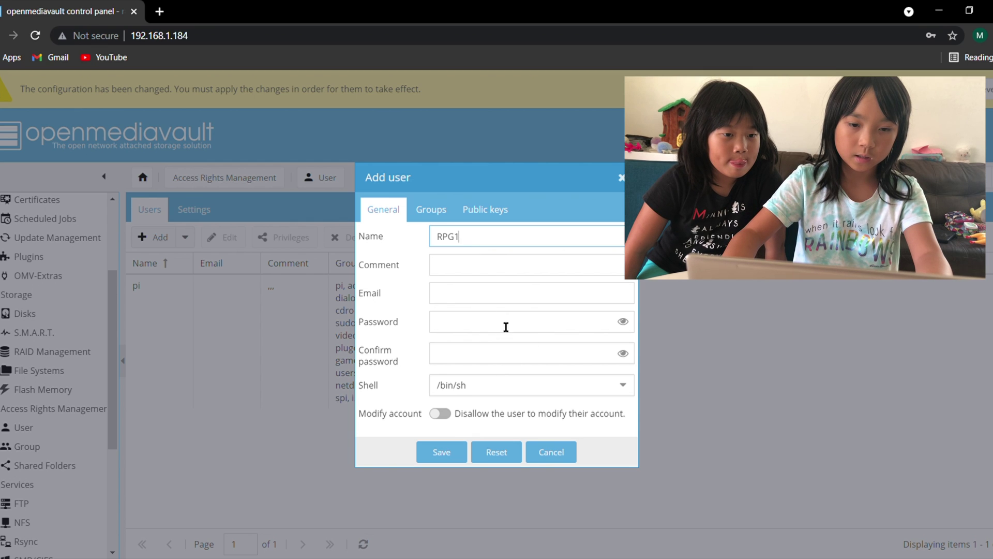
click(506, 301)
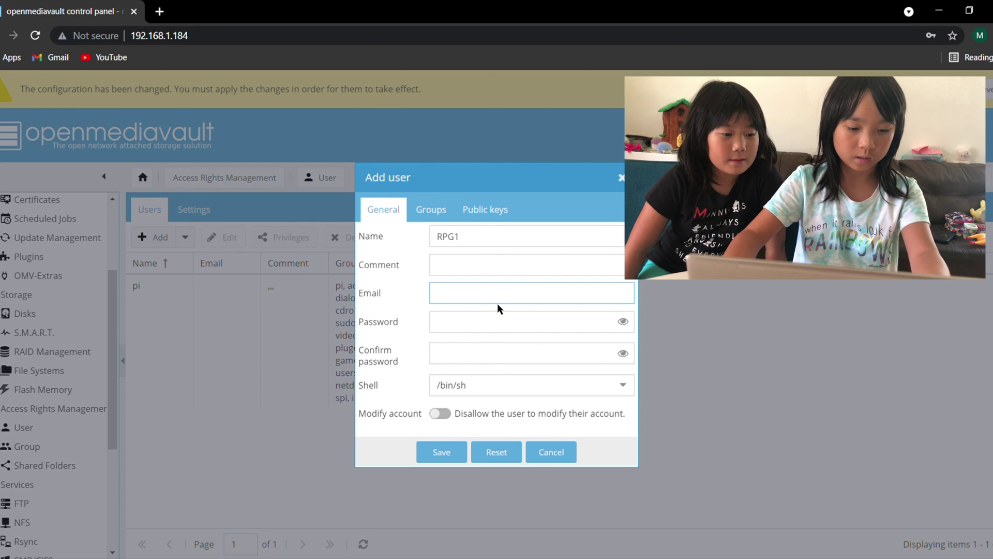
text(AAAA)
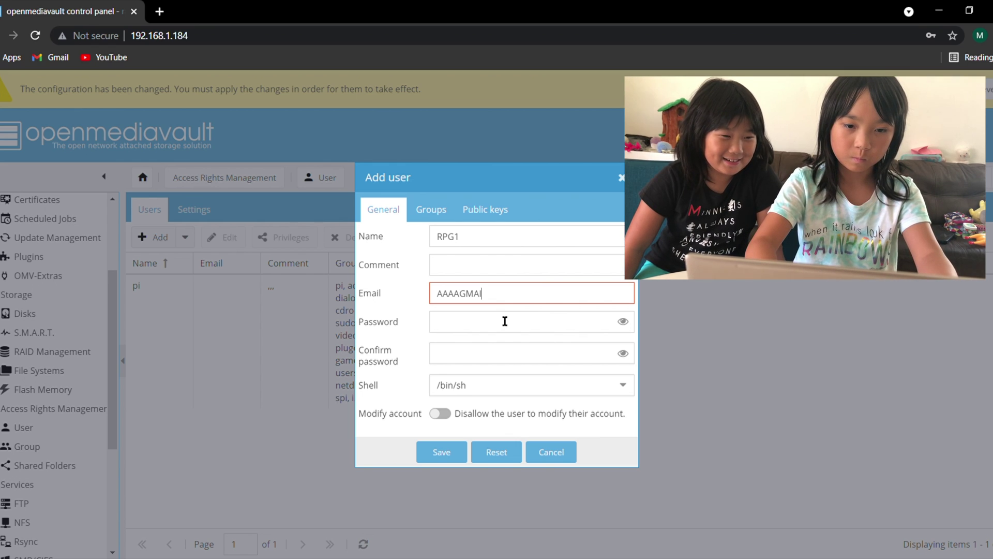
text(gm)
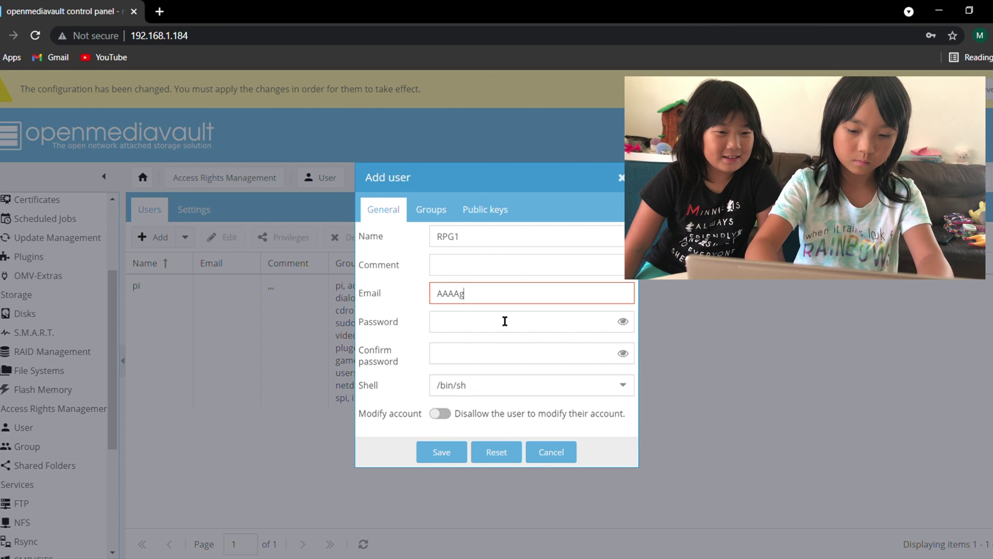
key(BackSpace)
key(BackSpace)
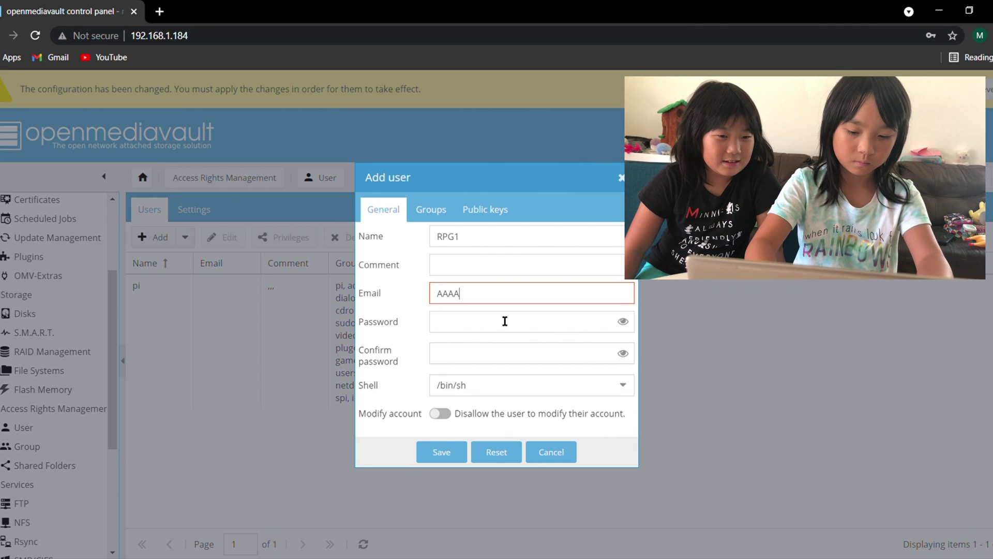
text(@gmail.com)
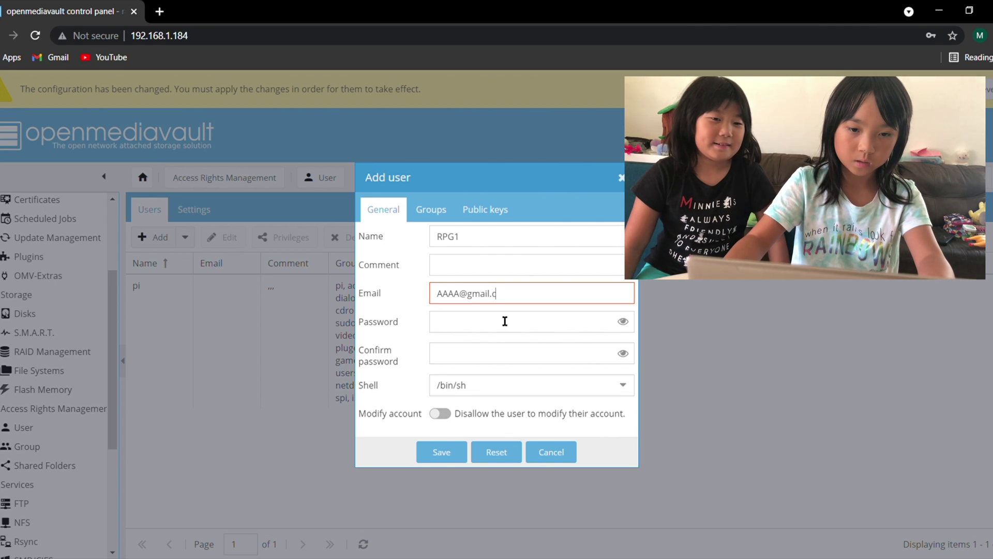
Step: Set and confirm the user's password, save the user, and dismiss Chrome's breach warning
click(496, 330)
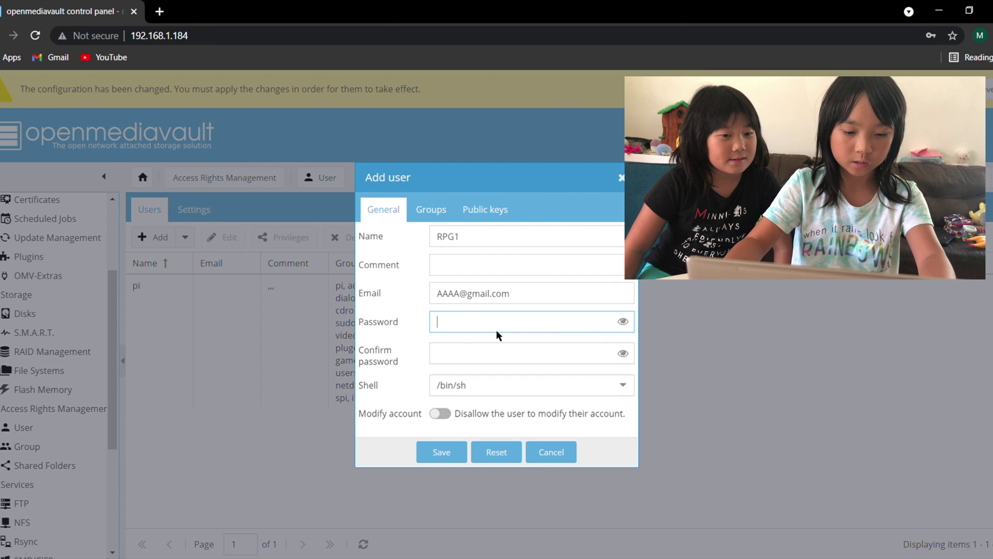
text(123456)
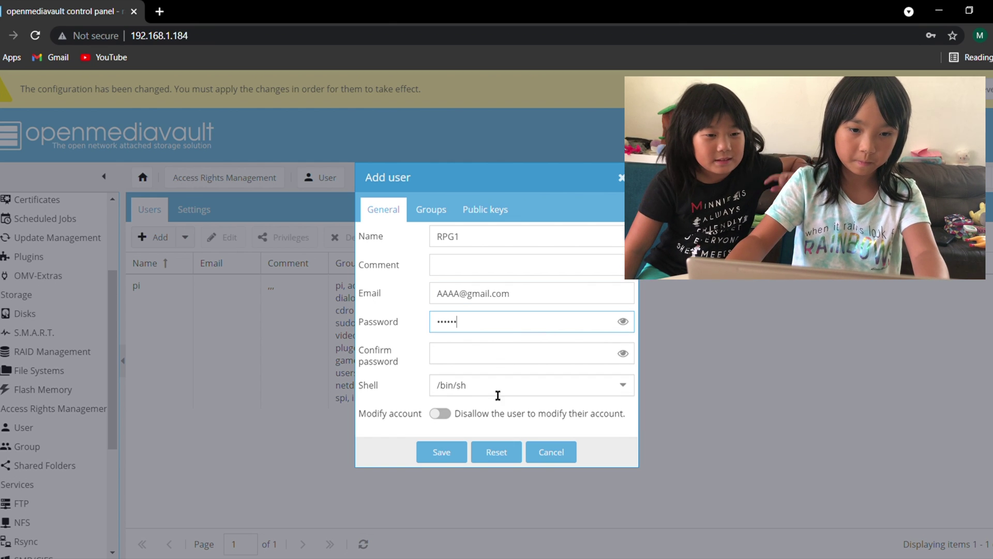
click(453, 363)
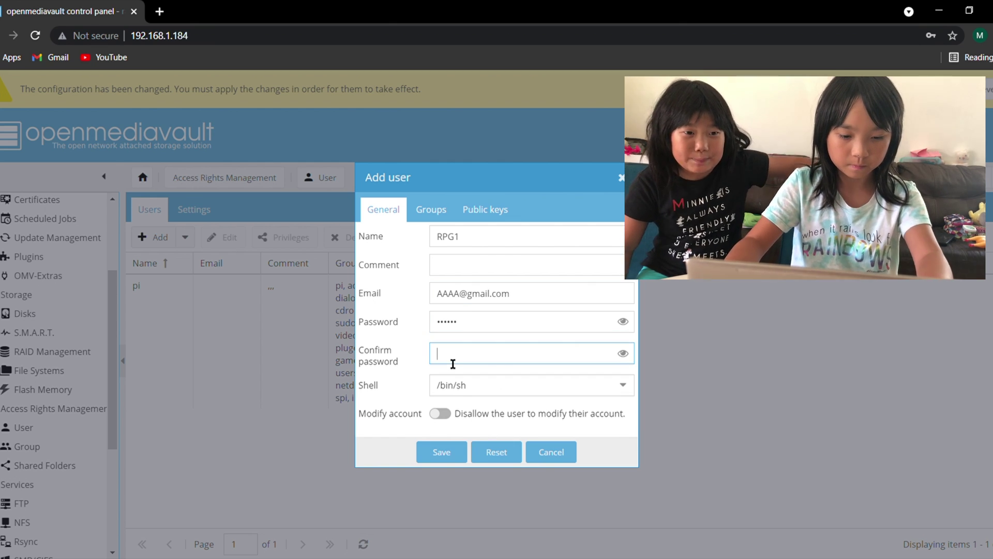
text(123456)
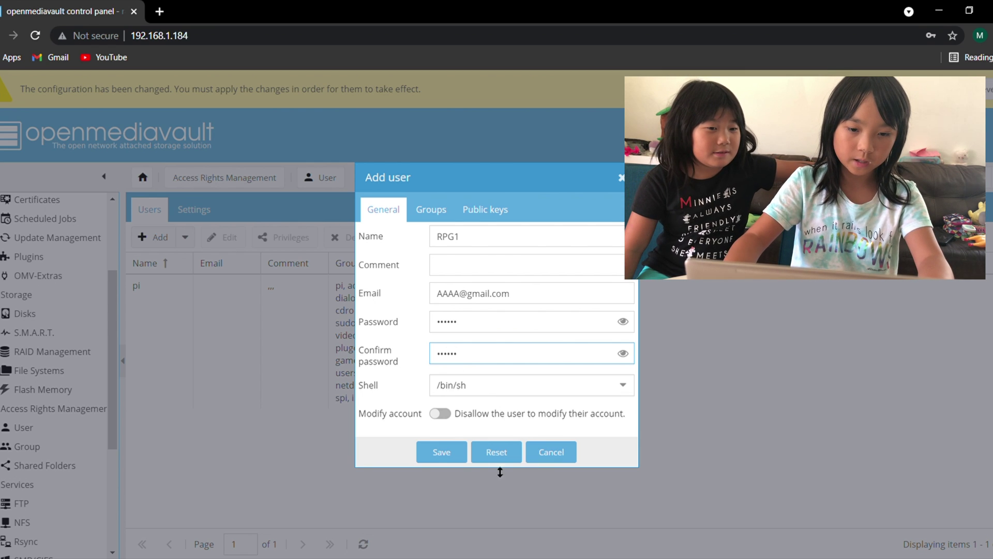
click(442, 452)
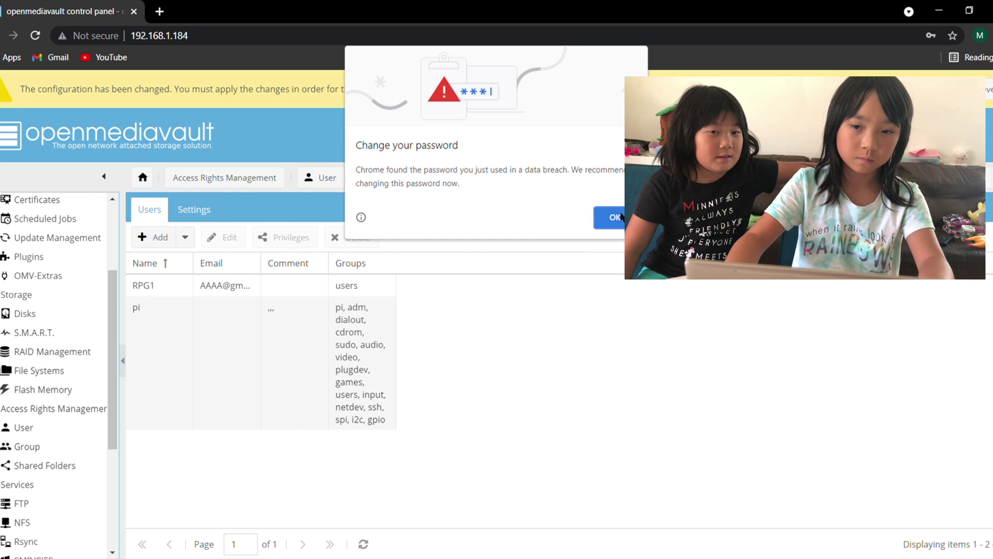
click(618, 217)
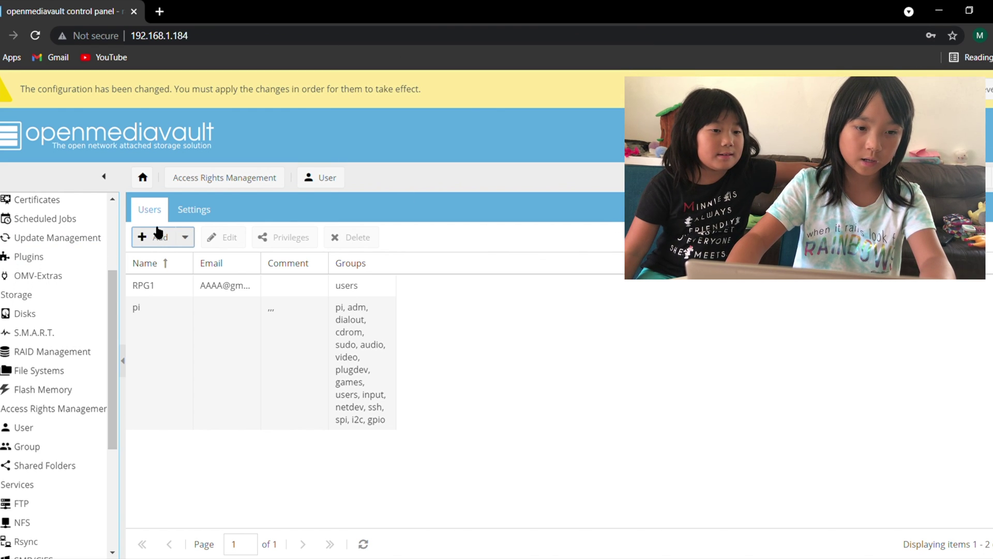
Step: Start a second user RPG2 and enter its e-mail address
click(153, 239)
click(167, 257)
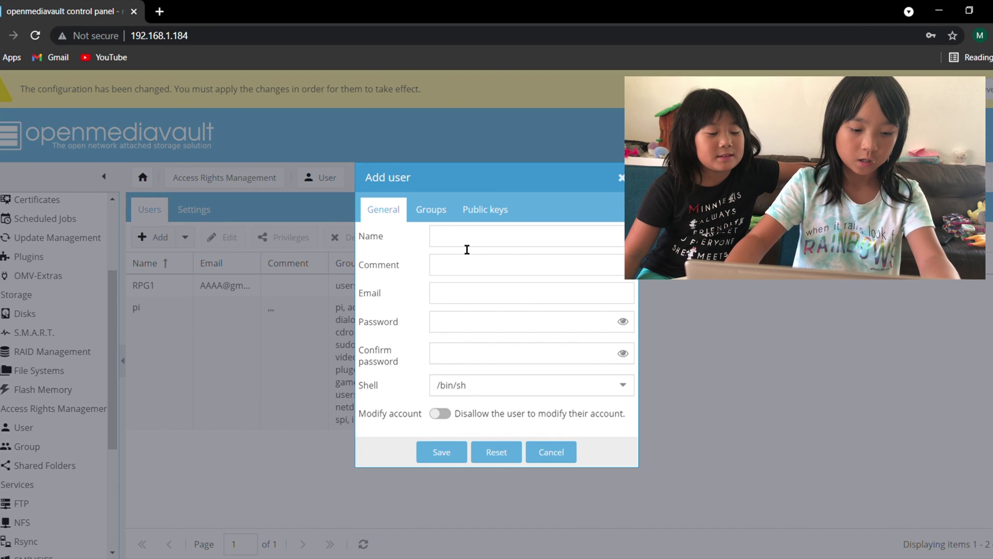
click(480, 246)
text(RPG2)
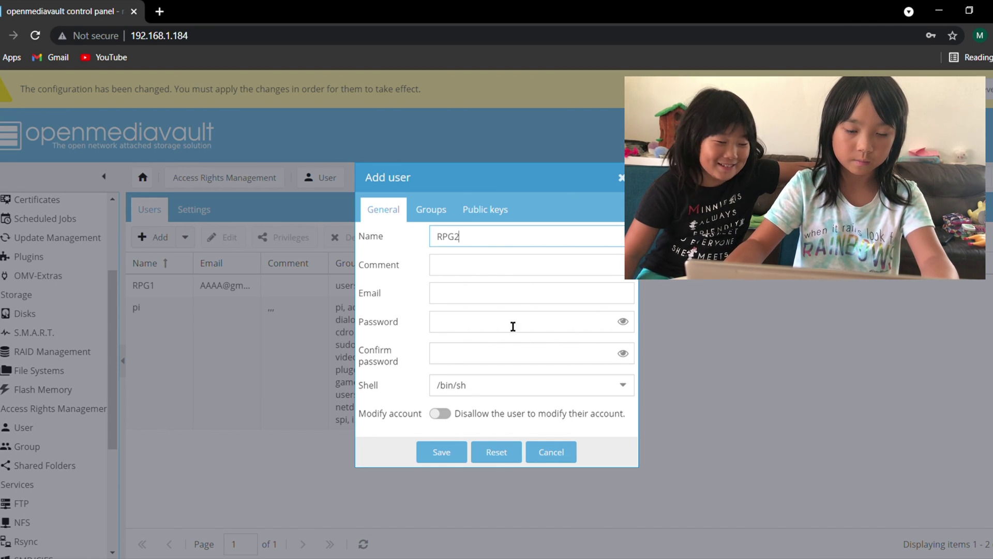
click(505, 297)
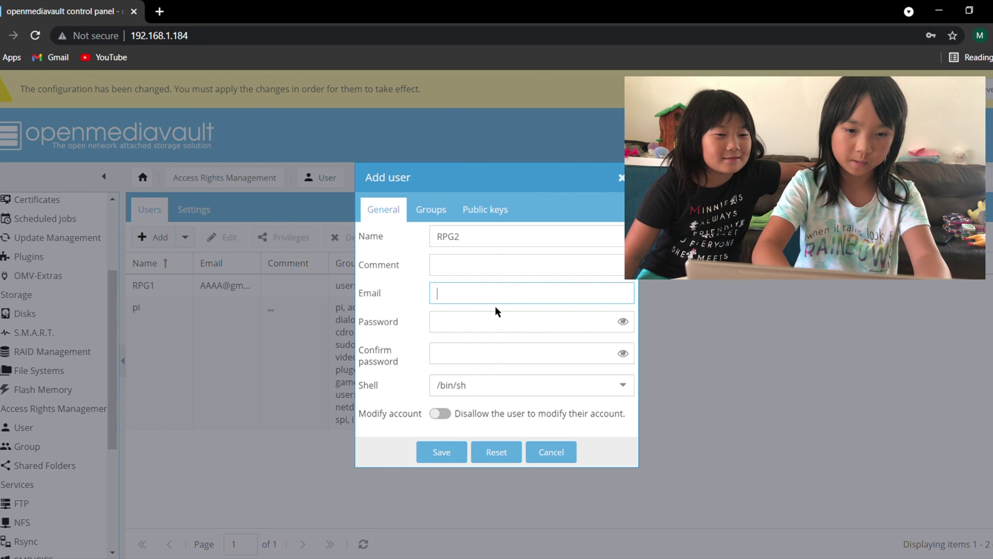
text(BBBBB)
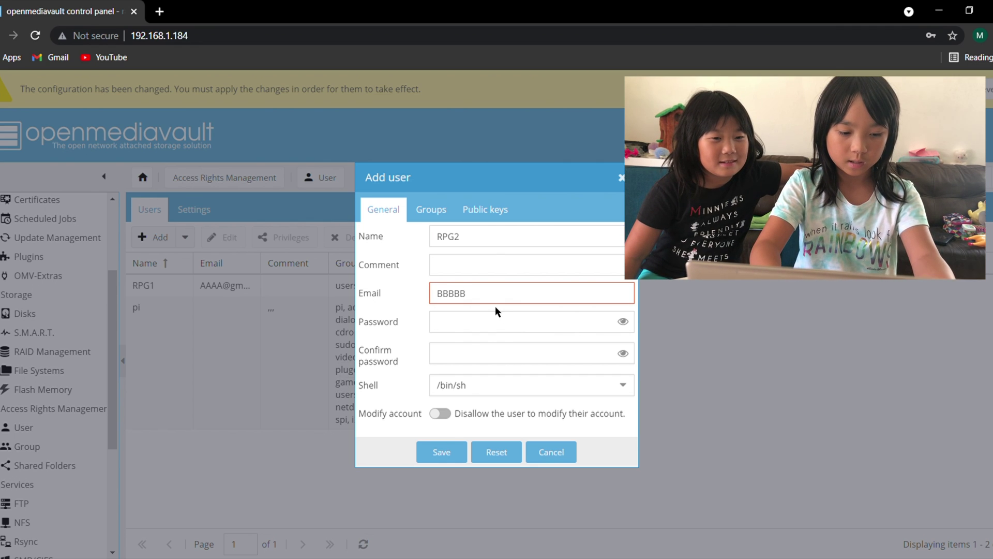
text(@gma)
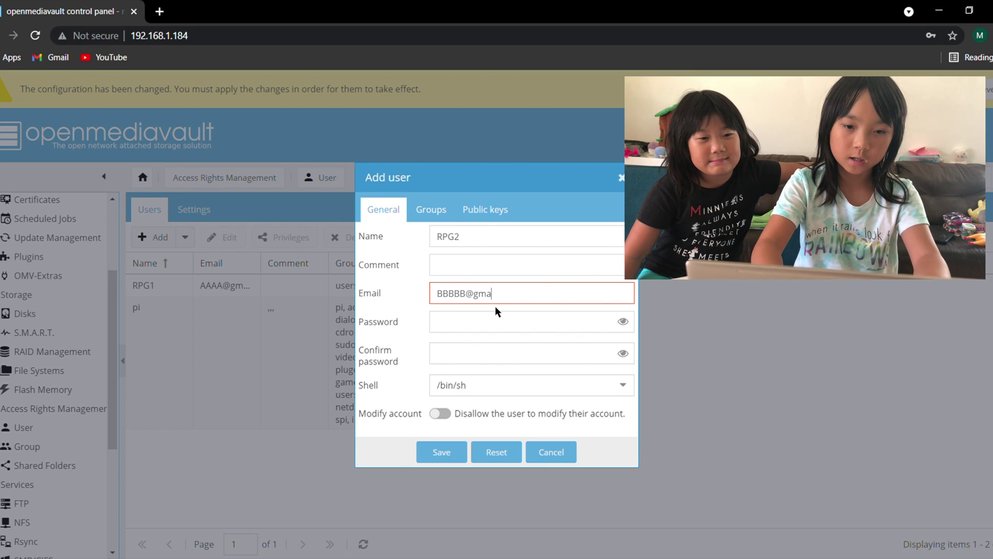
text(il.com)
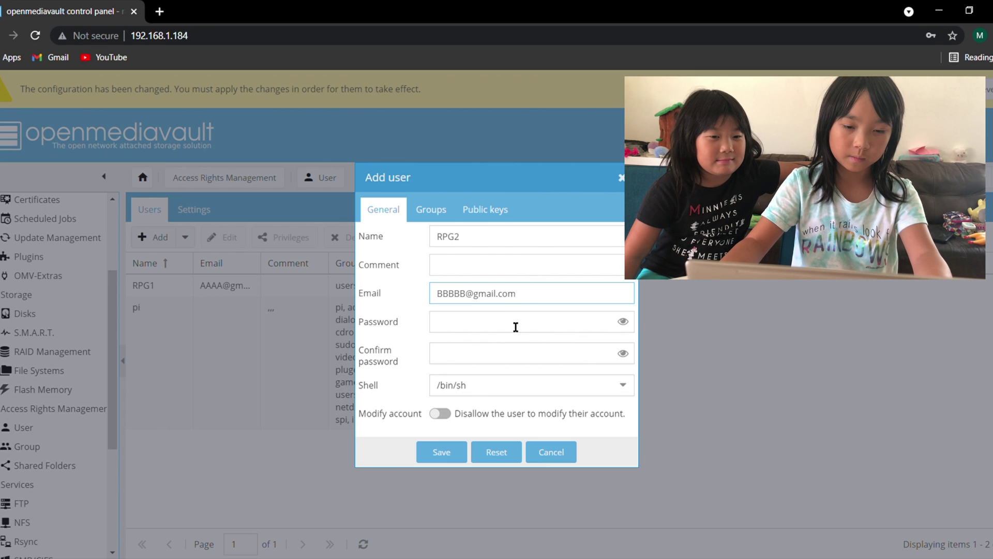
Step: Enter and confirm RPG2's password, save it, and dismiss Chrome's breach warning
click(516, 331)
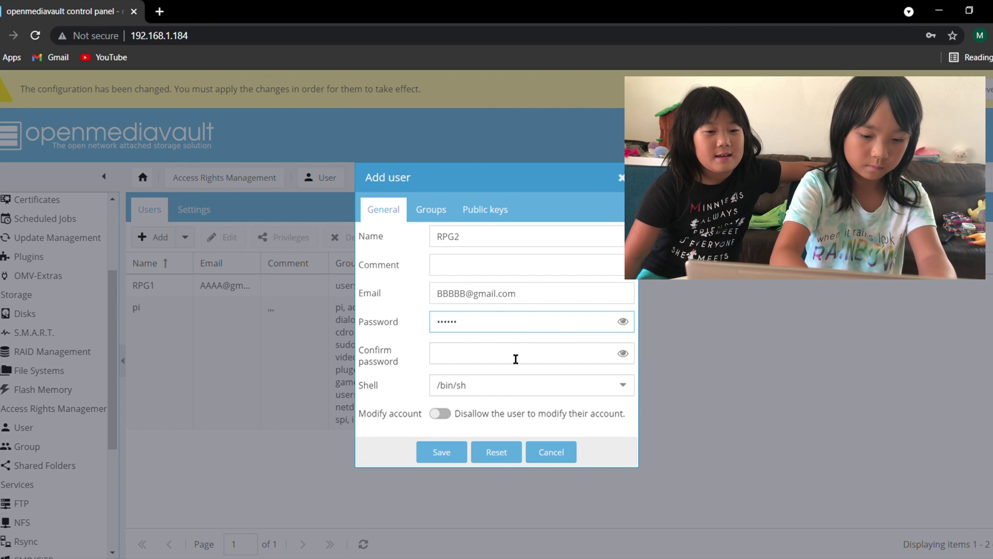
click(516, 358)
text(123456)
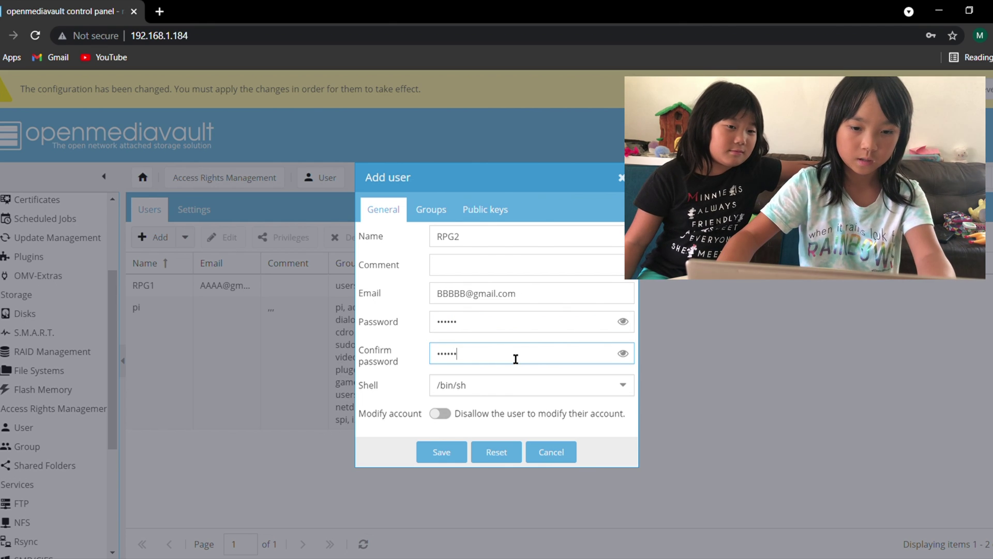
click(442, 451)
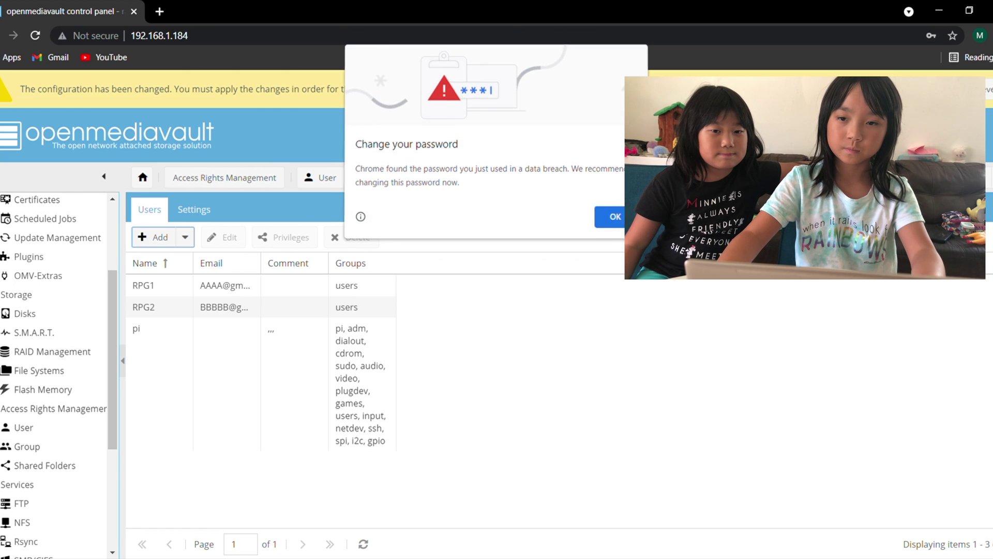
click(613, 217)
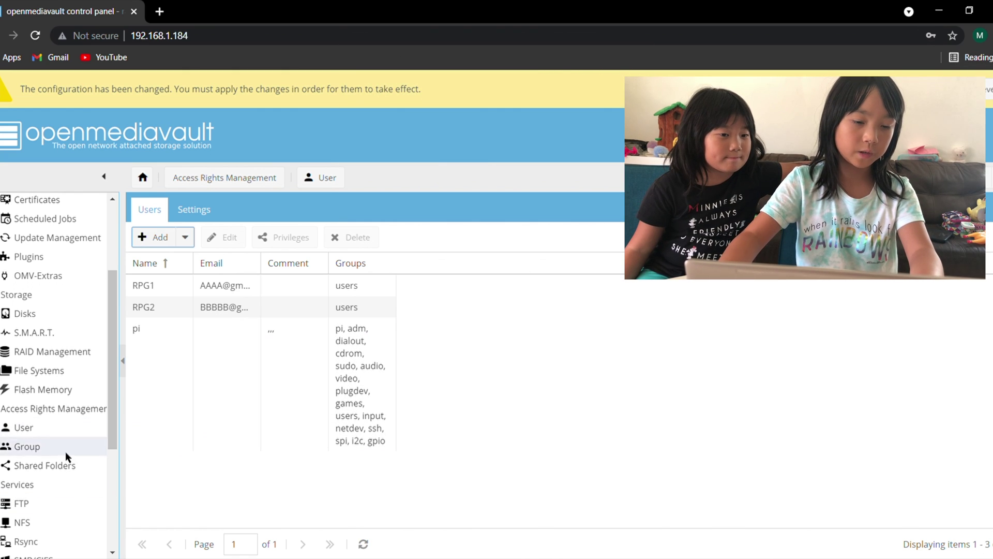
Step: Create the Pictures share on the red drive at Pictures/, users read/write, others no access
click(59, 465)
click(157, 209)
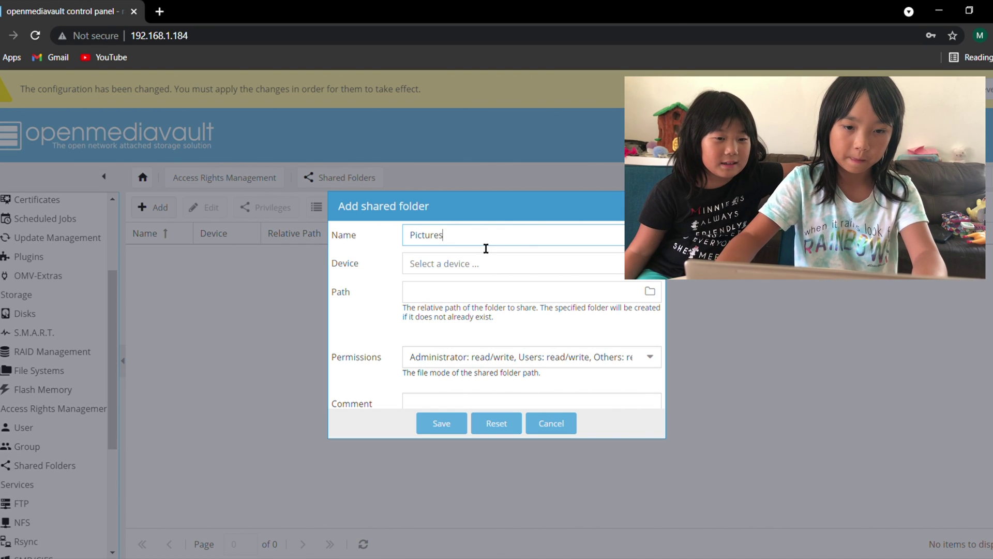
click(483, 265)
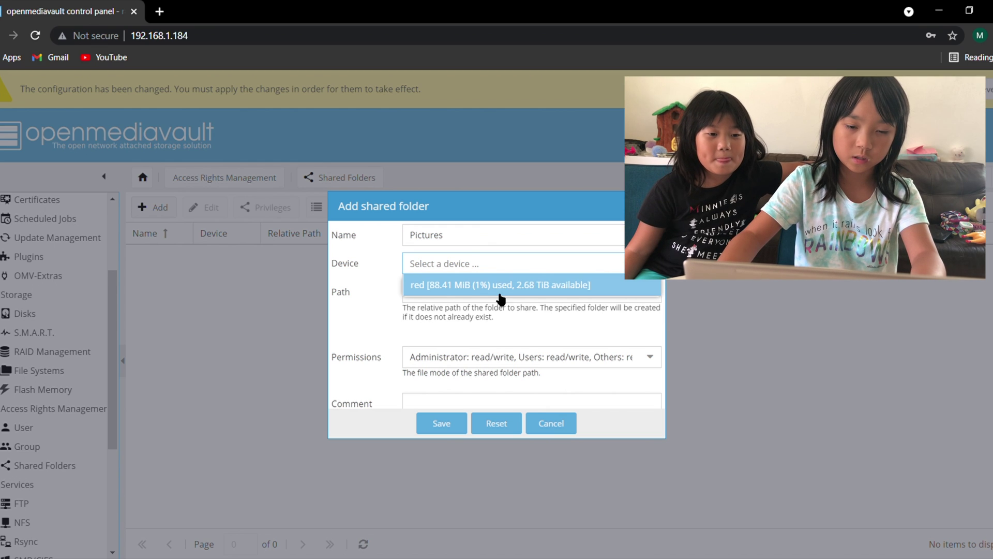
click(515, 290)
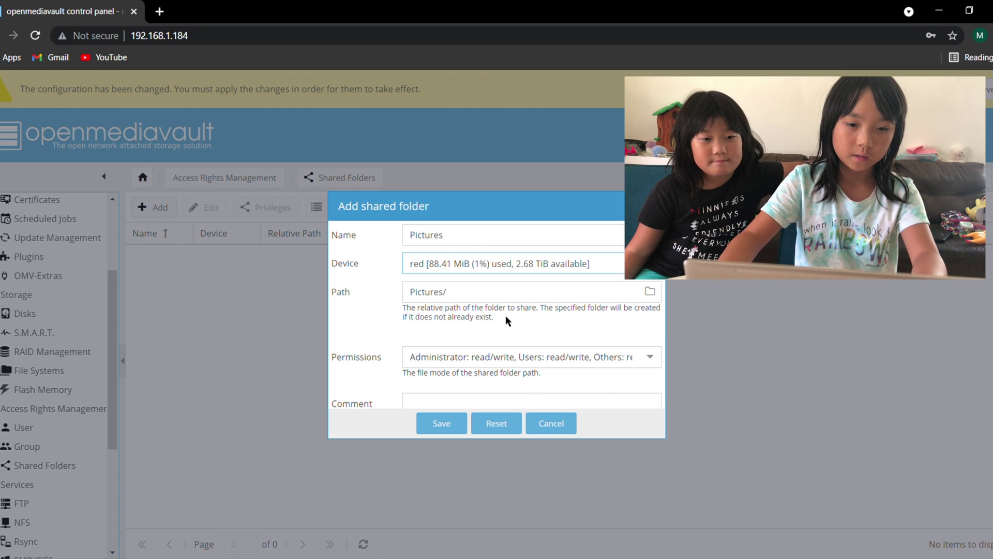
click(527, 369)
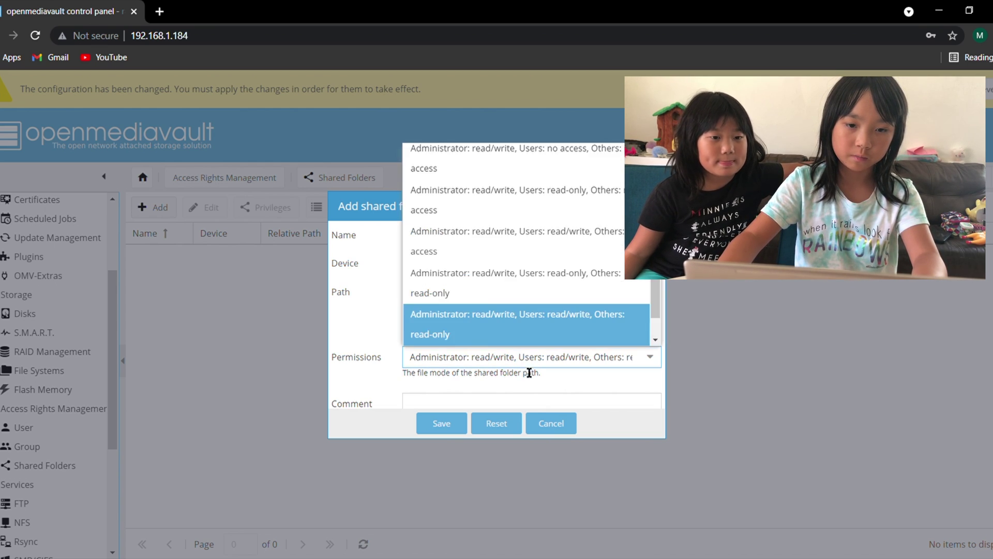
scroll(508, 259, up, 1)
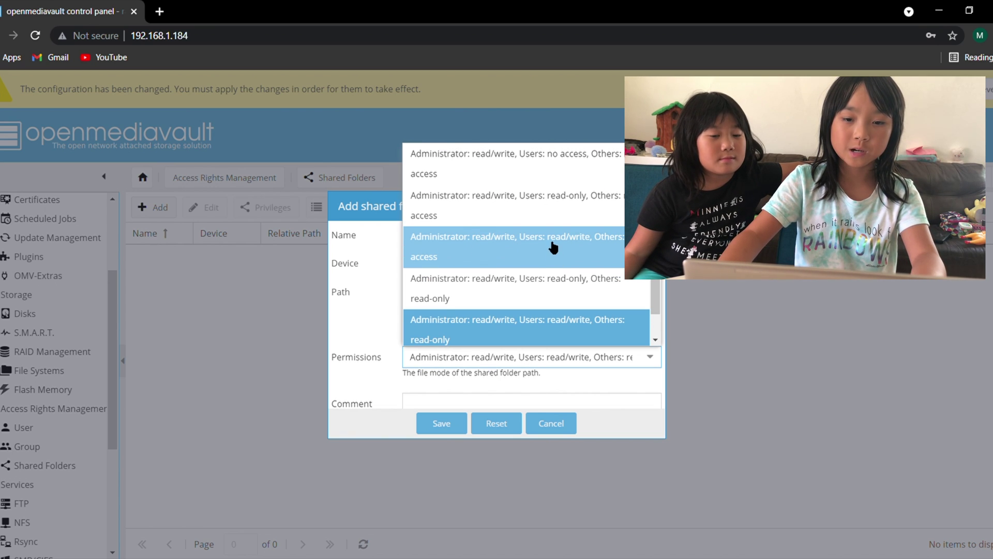
click(568, 262)
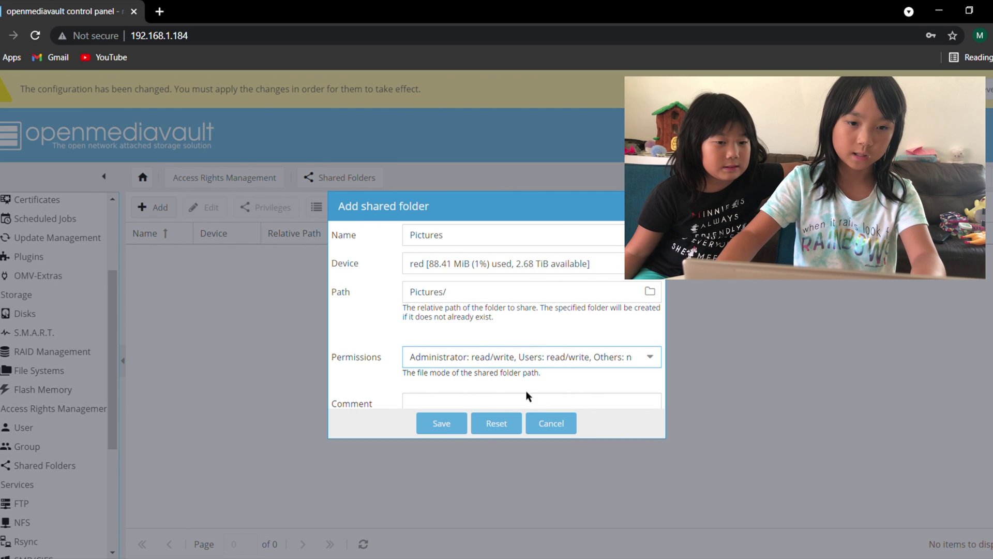
click(446, 428)
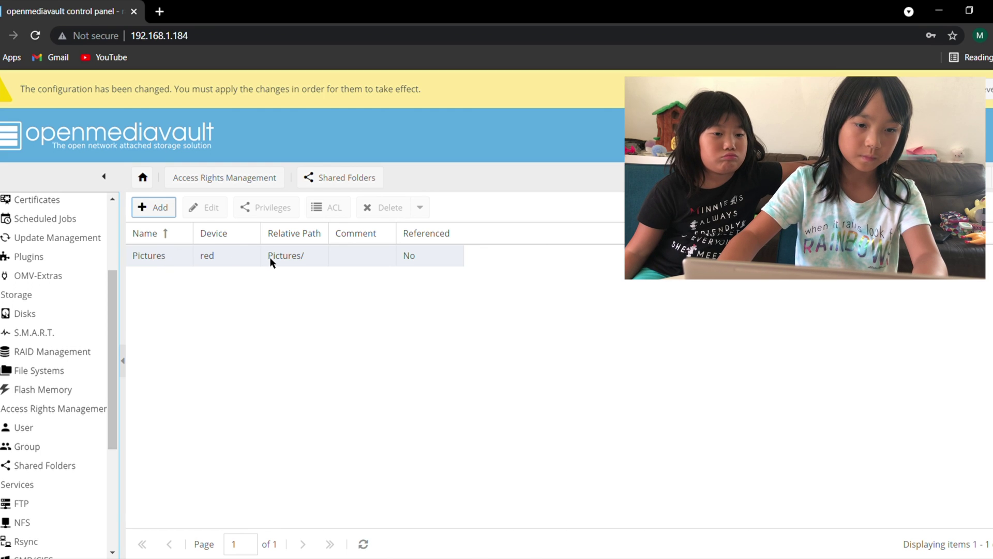
Step: Give RPG1 read/write and RPG2 read-only privileges on the Pictures shared folder
click(237, 262)
click(254, 207)
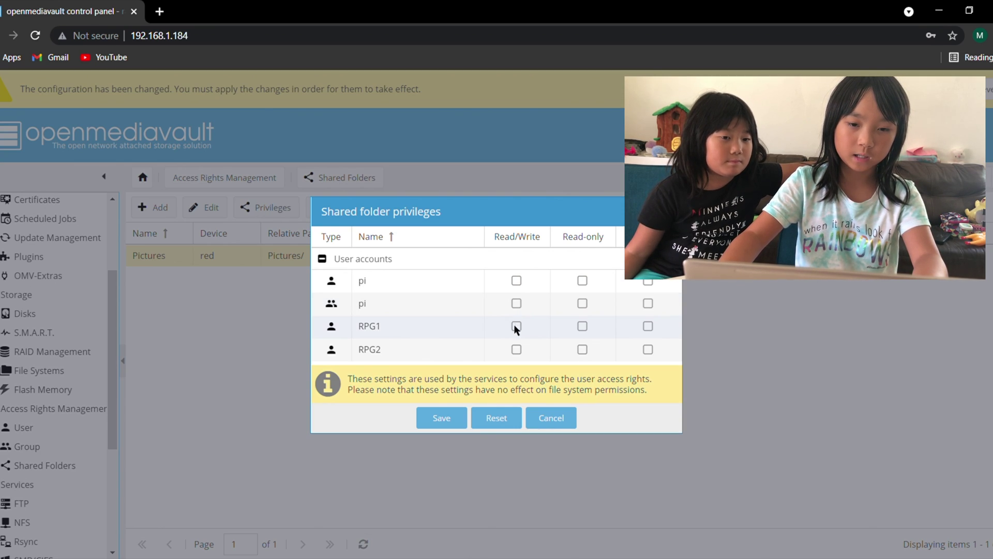
click(515, 326)
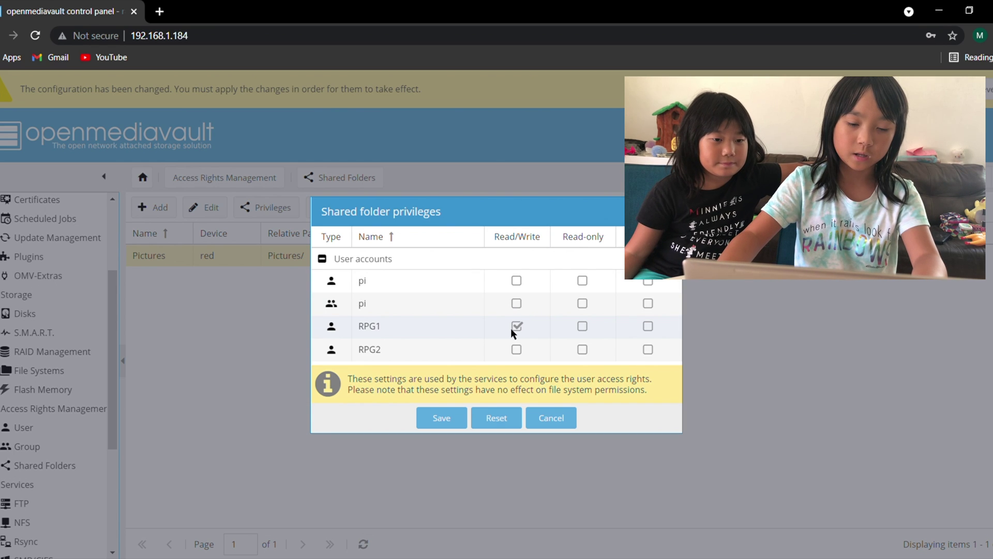
click(585, 348)
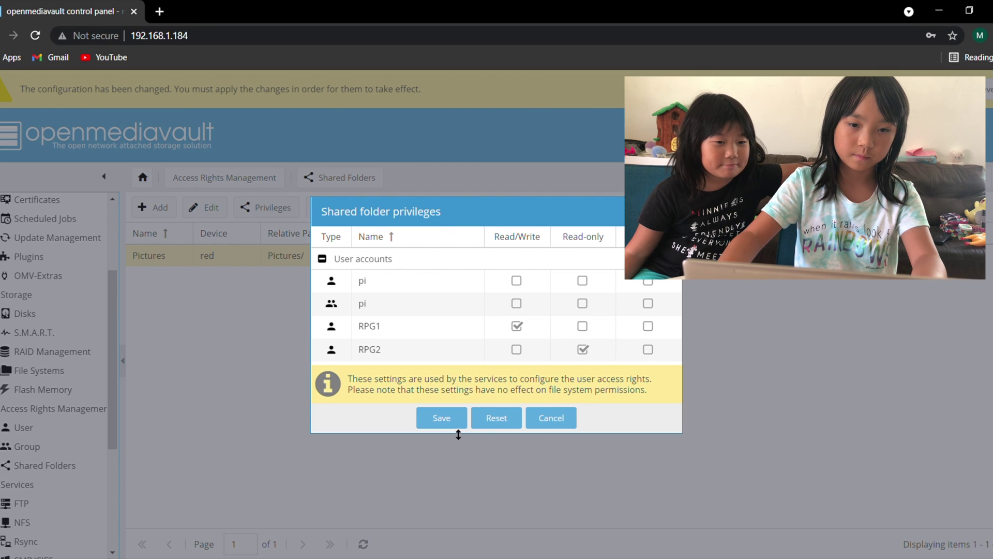
click(443, 418)
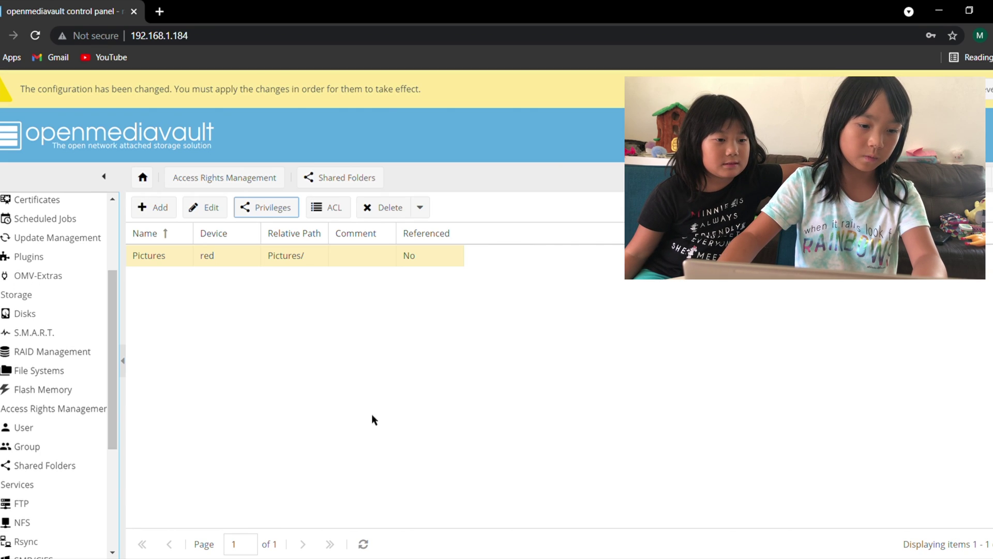
scroll(16, 541, down, 2)
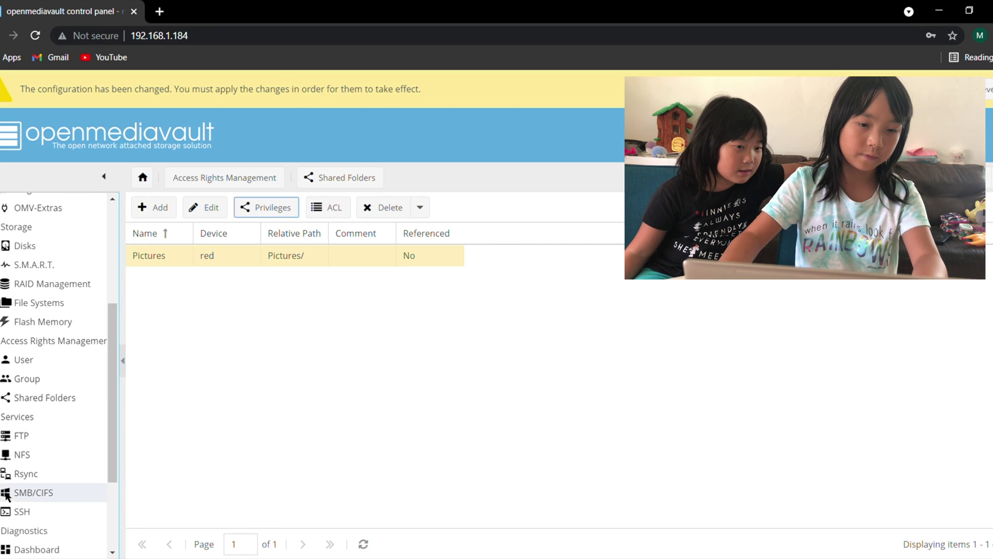
Step: Switch on the FTP service
click(16, 443)
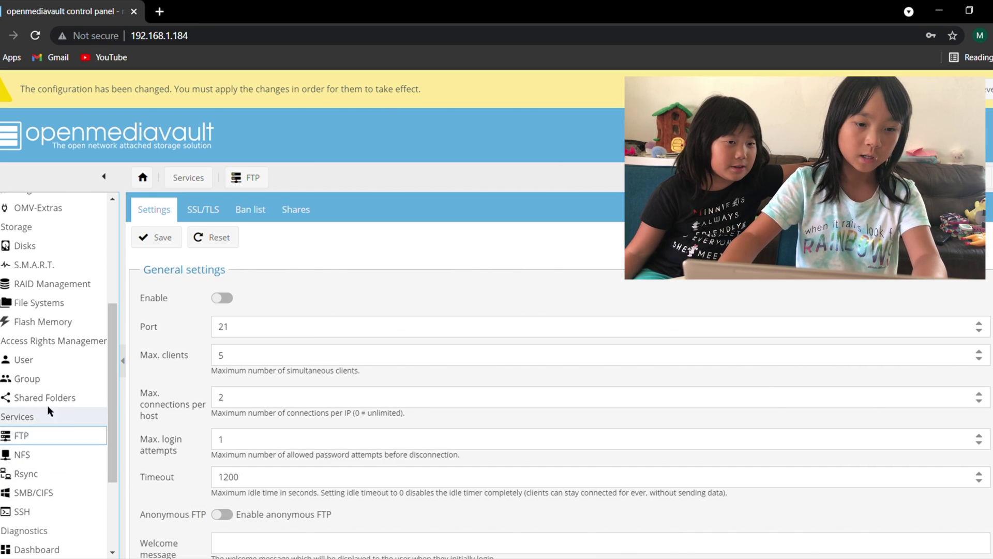
click(223, 298)
scroll(223, 298, down, 3)
scroll(223, 259, up, 3)
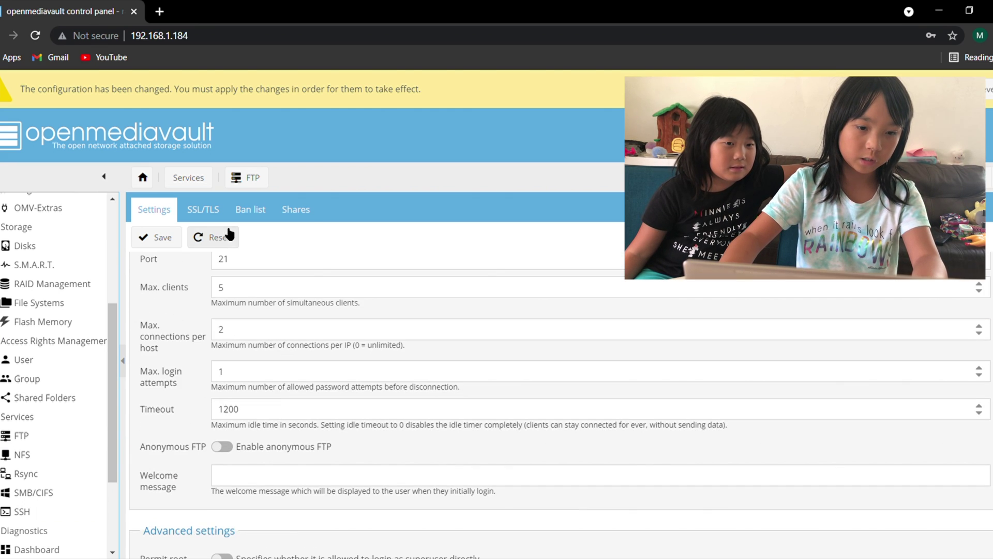
Step: Add the Pictures shared folder as a new FTP share and save it
click(309, 212)
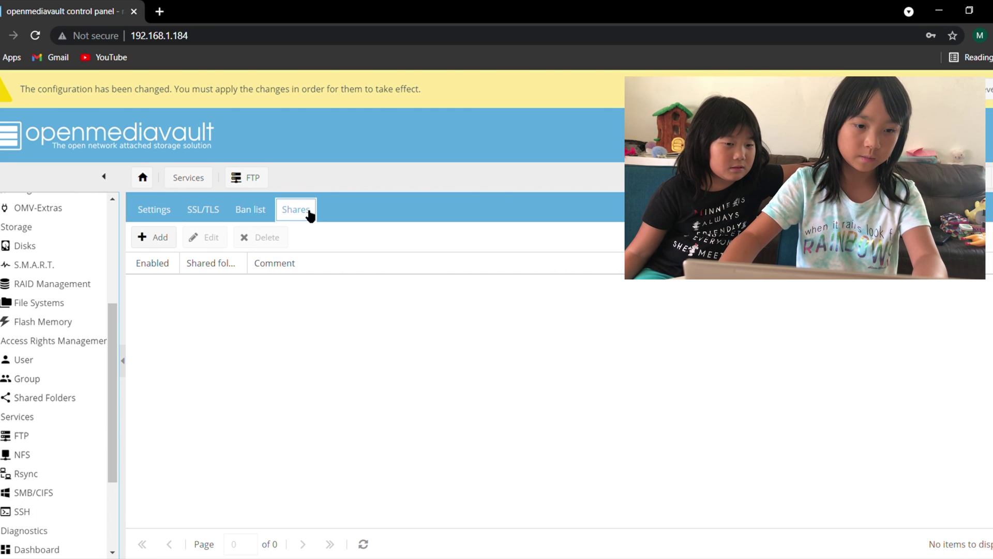
click(154, 238)
click(503, 268)
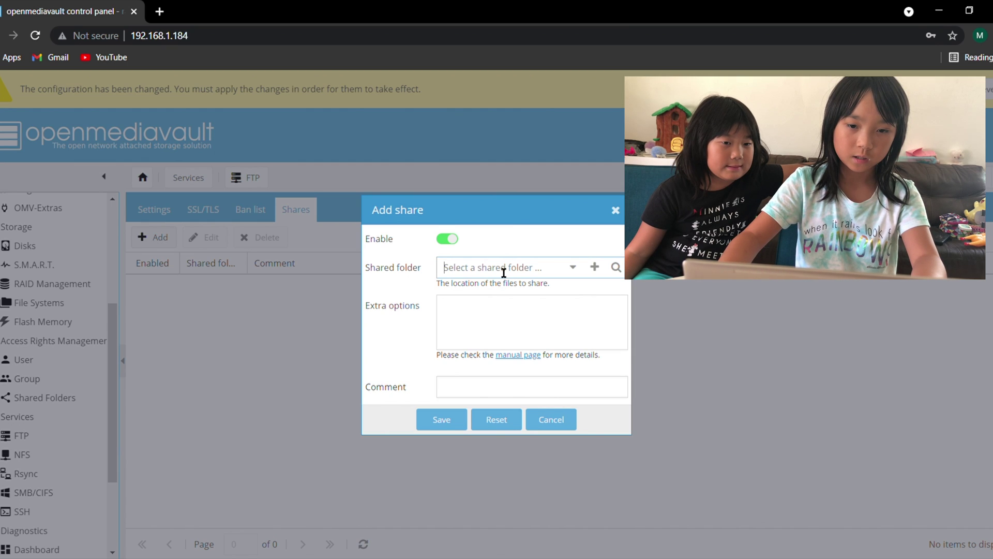
click(573, 267)
click(529, 289)
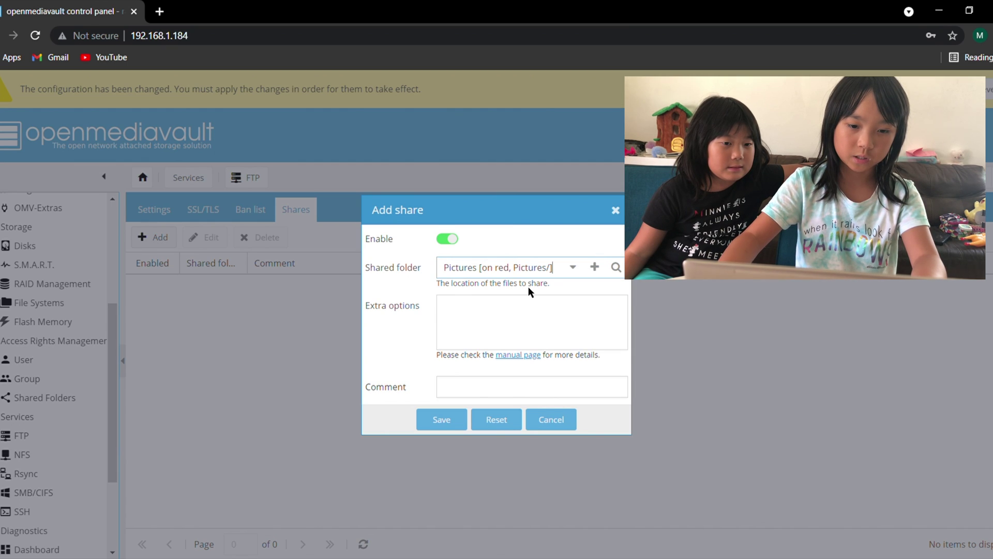
click(445, 420)
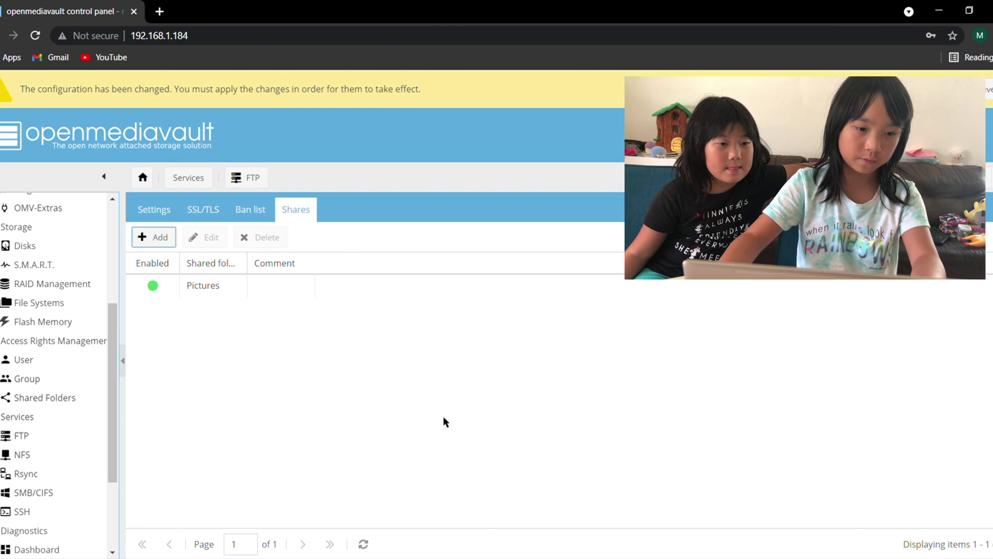
Step: Enable the SMB/CIFS service and save its settings
click(34, 492)
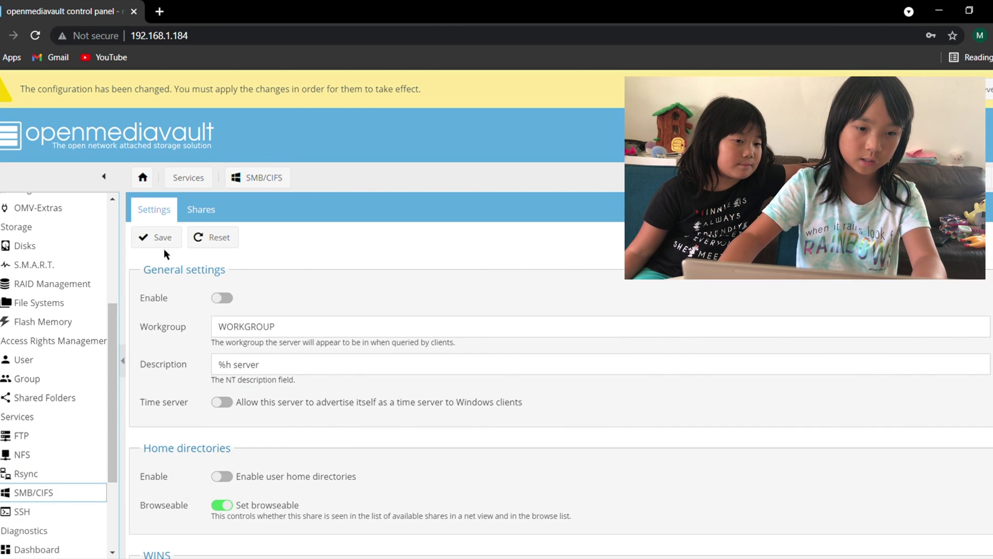
click(225, 299)
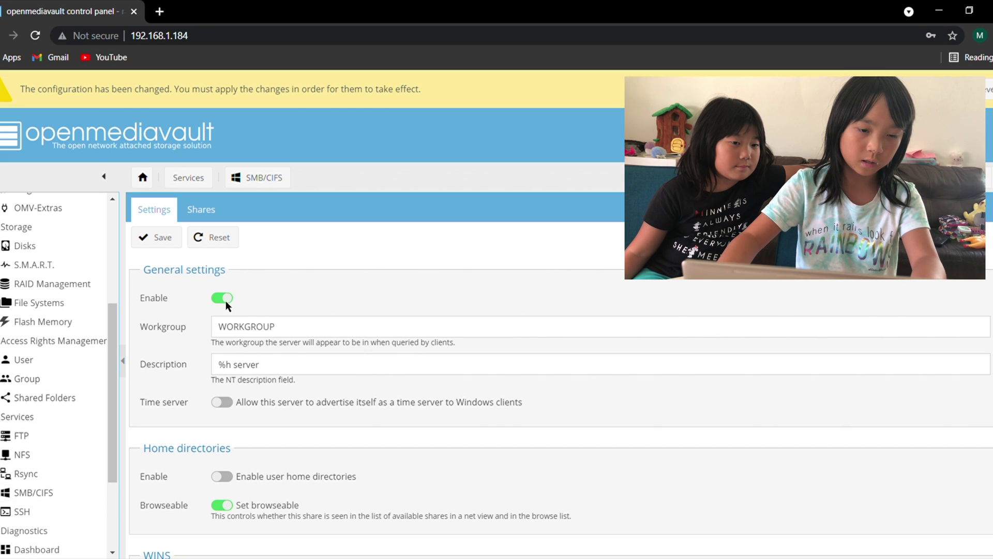
click(161, 237)
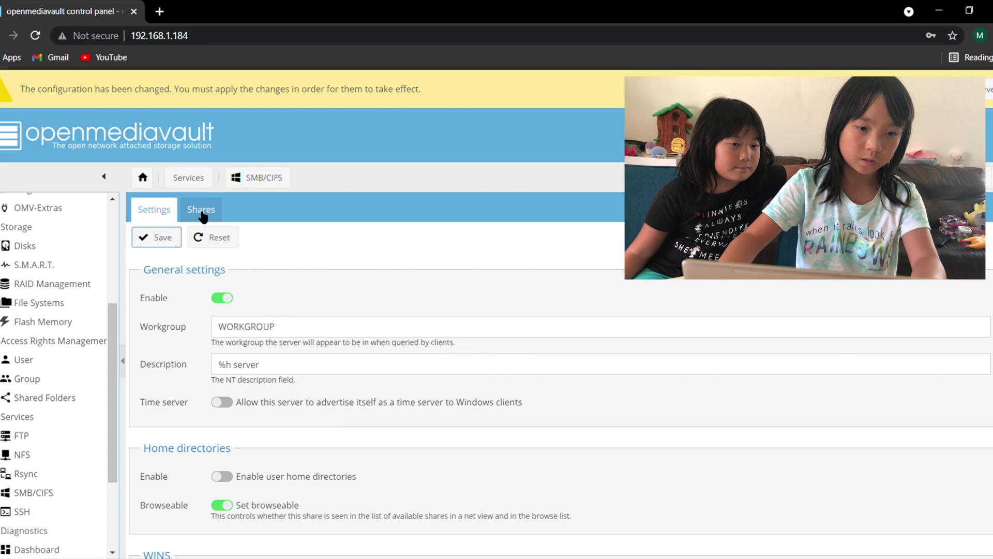
Step: Add the Pictures folder as a new SMB share and save it
click(203, 211)
click(151, 237)
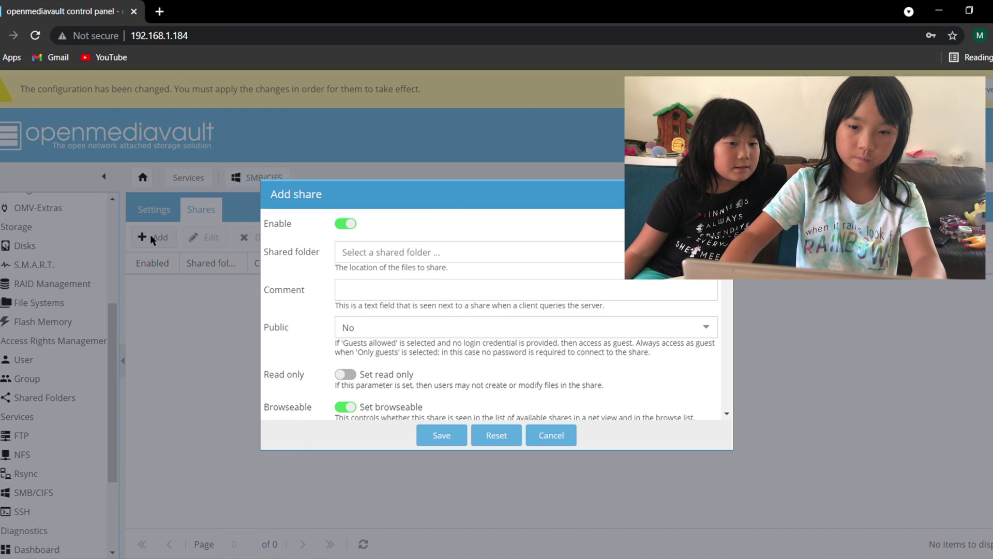
click(527, 251)
click(567, 274)
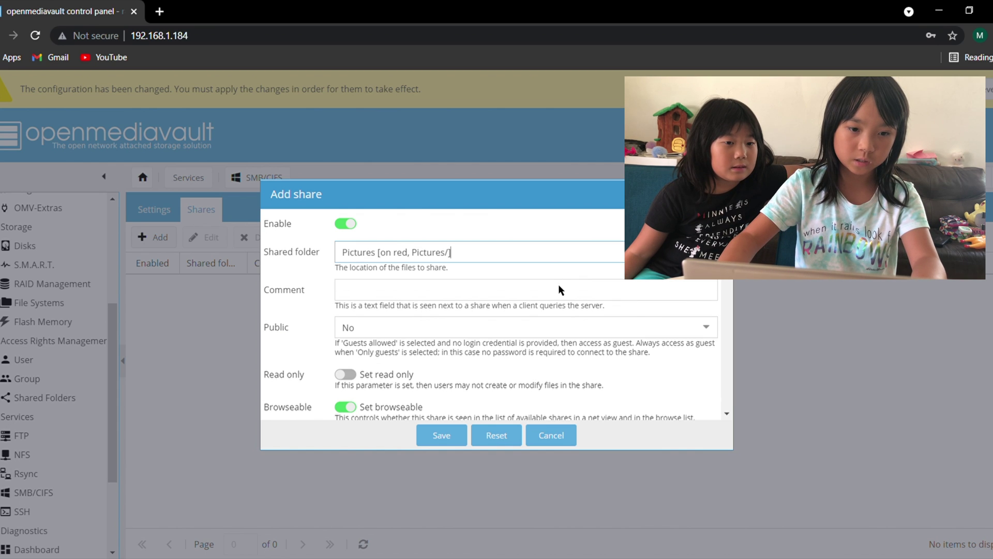
scroll(472, 406, down, 3)
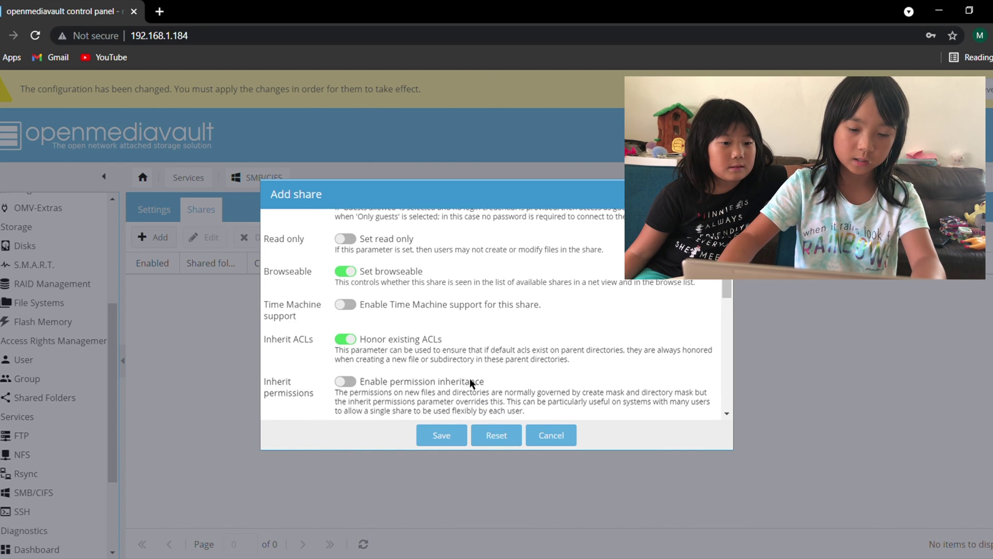
scroll(469, 378, up, 3)
click(443, 437)
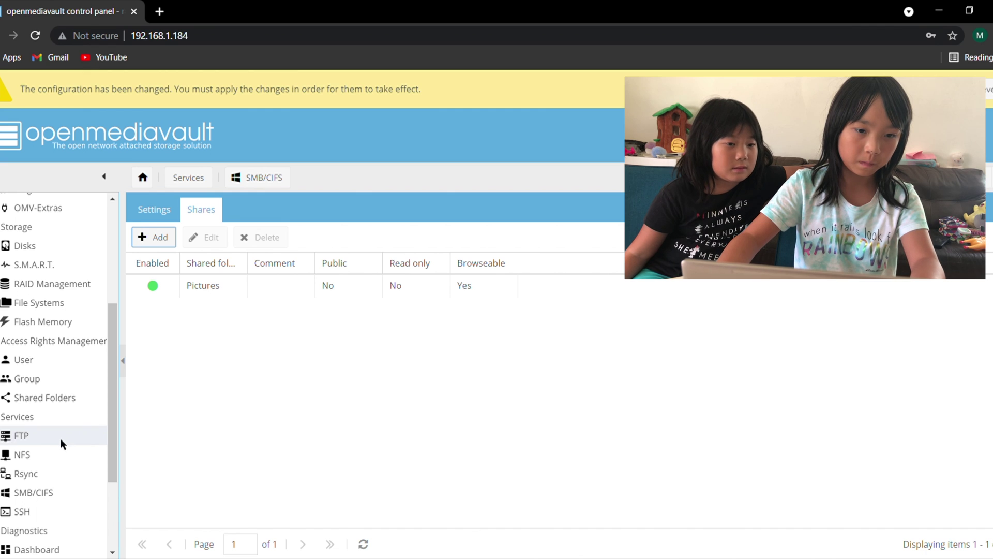
click(60, 438)
Step: Enable and save the FTP service, then confirm applying the pending configuration changes
click(220, 298)
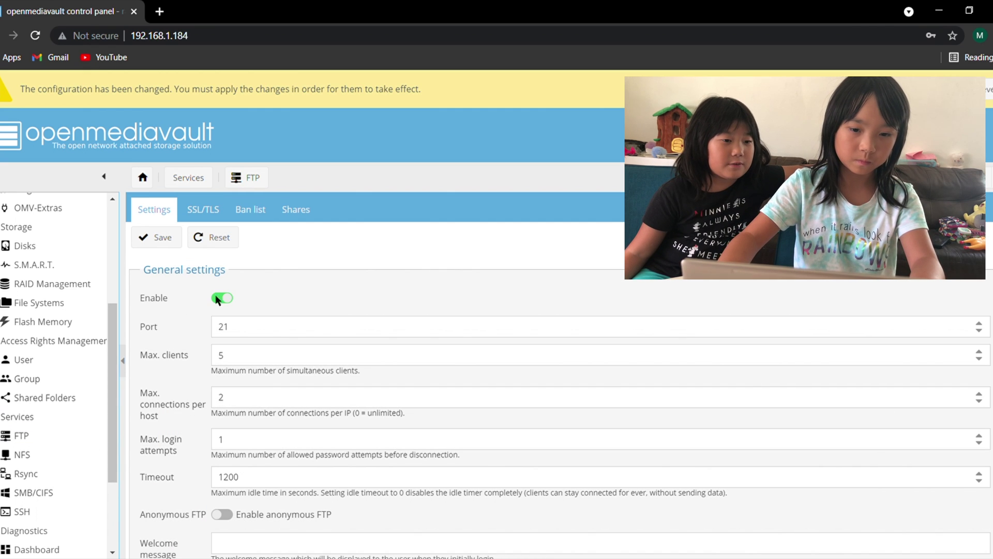
click(160, 239)
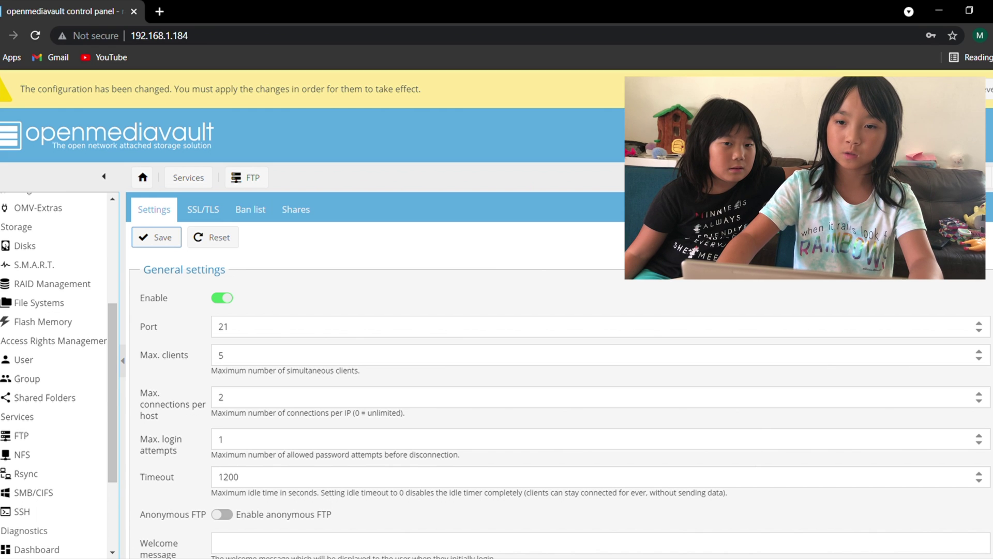
click(952, 89)
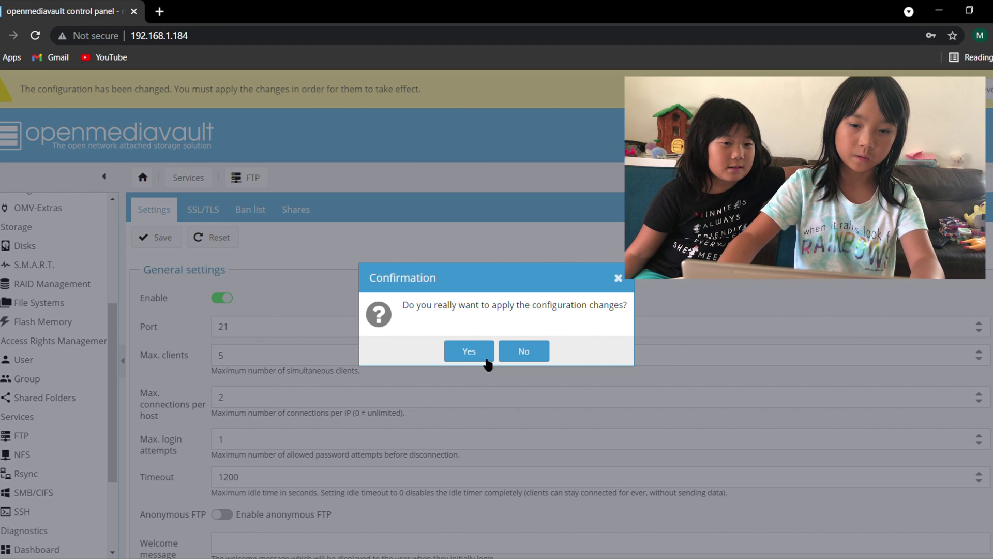
click(618, 278)
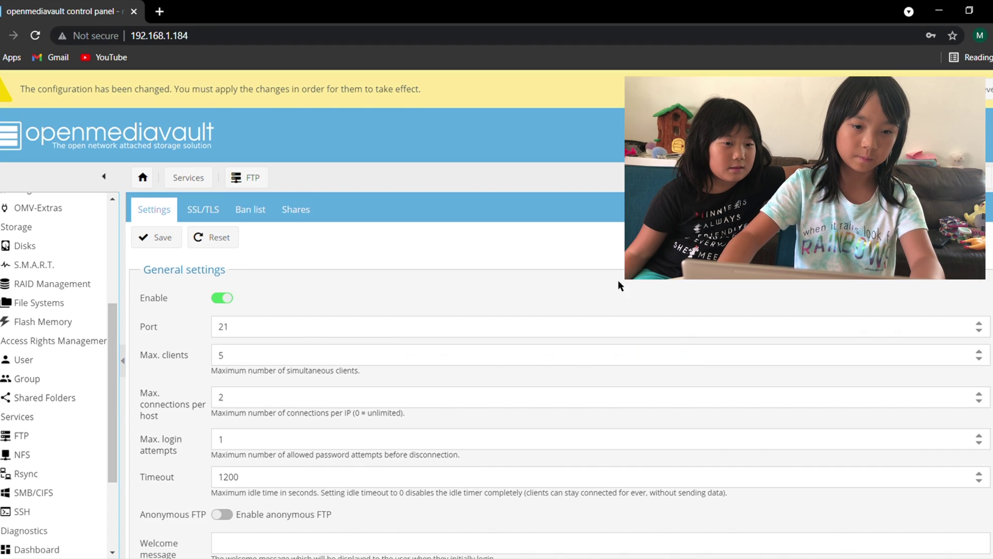
click(292, 212)
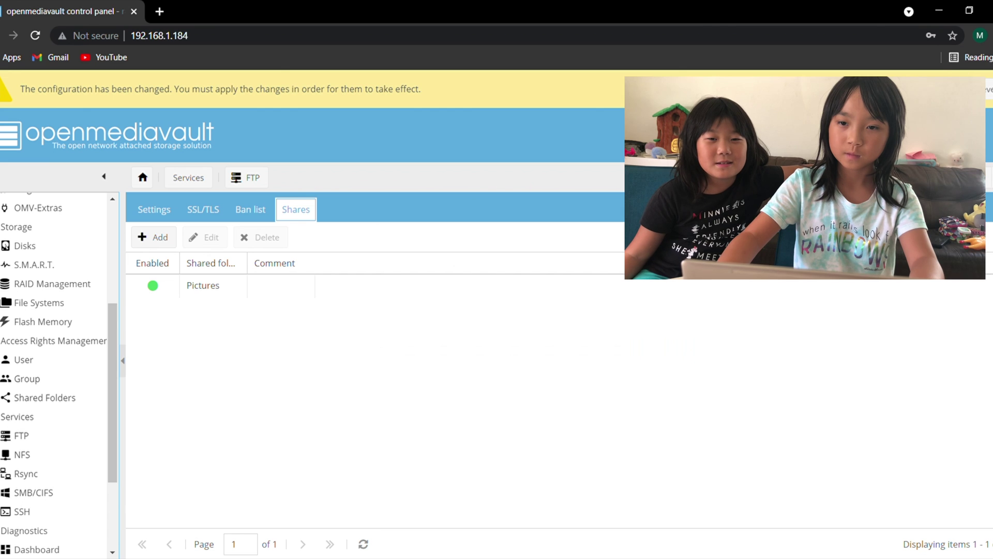
click(962, 89)
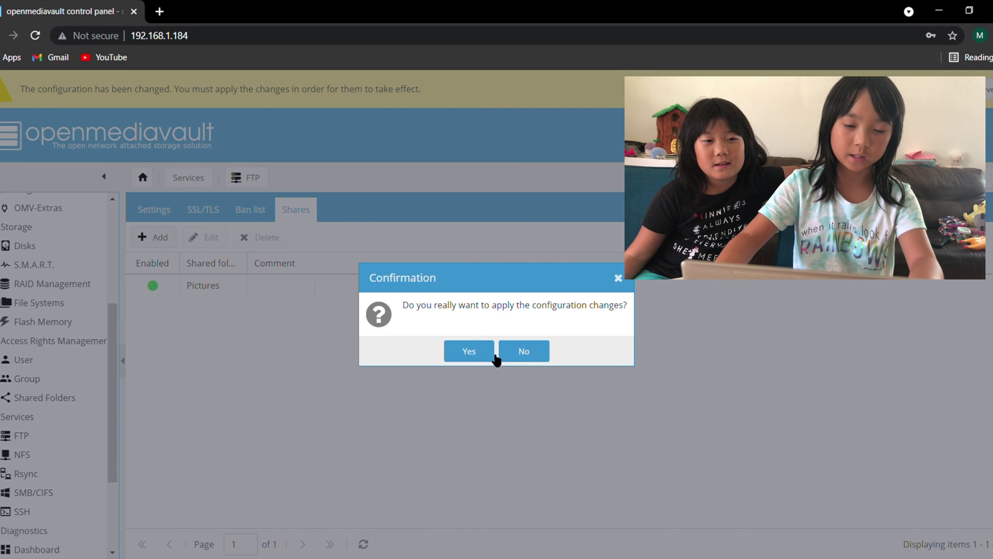
click(476, 352)
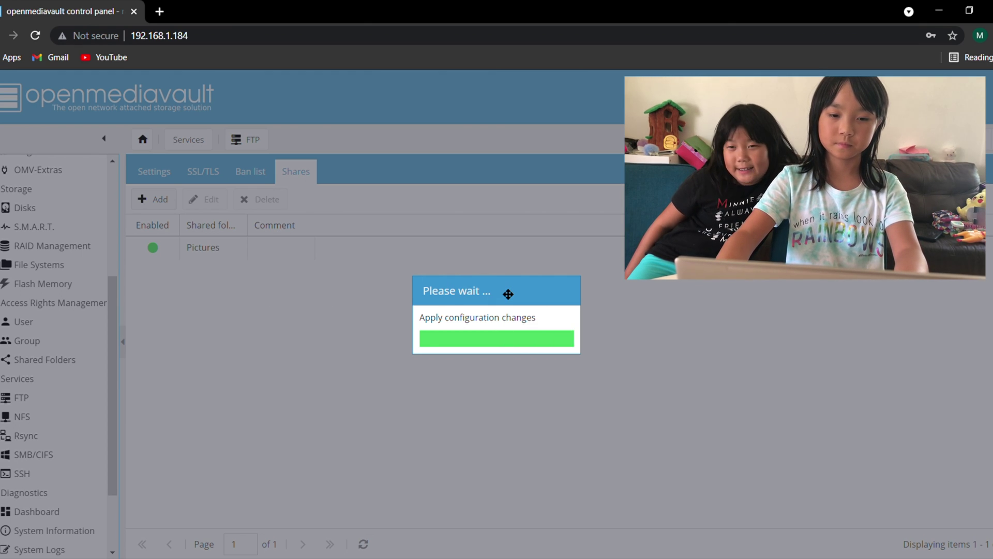
Step: Wait for the configuration changes to finish applying, moving the progress message aside
drag(514, 284, 299, 301)
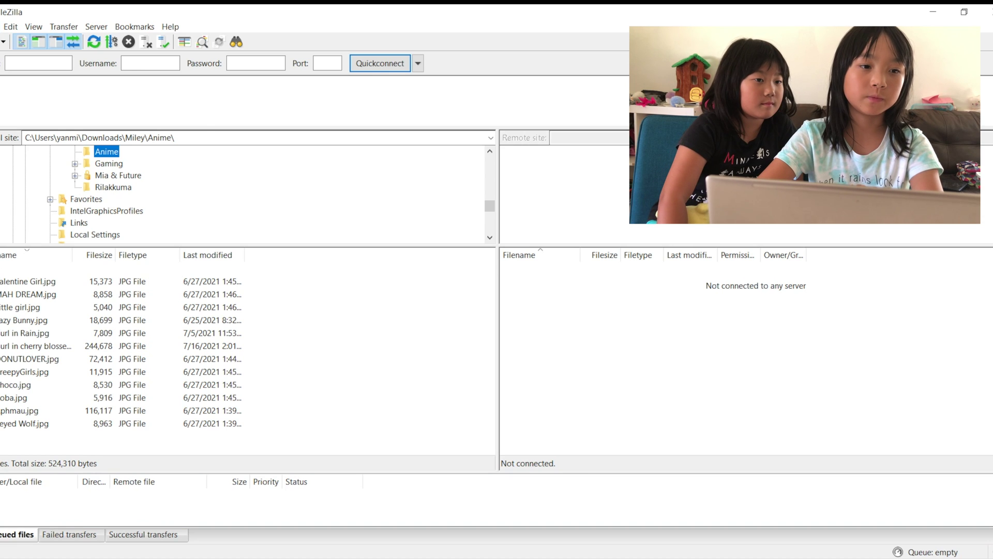
Step: Create a Site Manager entry named 'NAS' with host 192.168.1.184
key(alt+f)
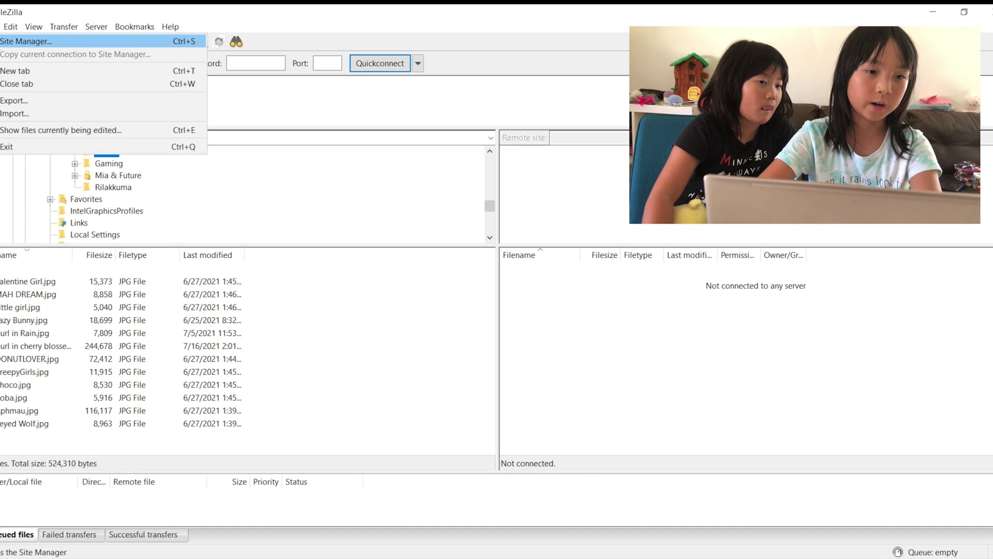
key(Return)
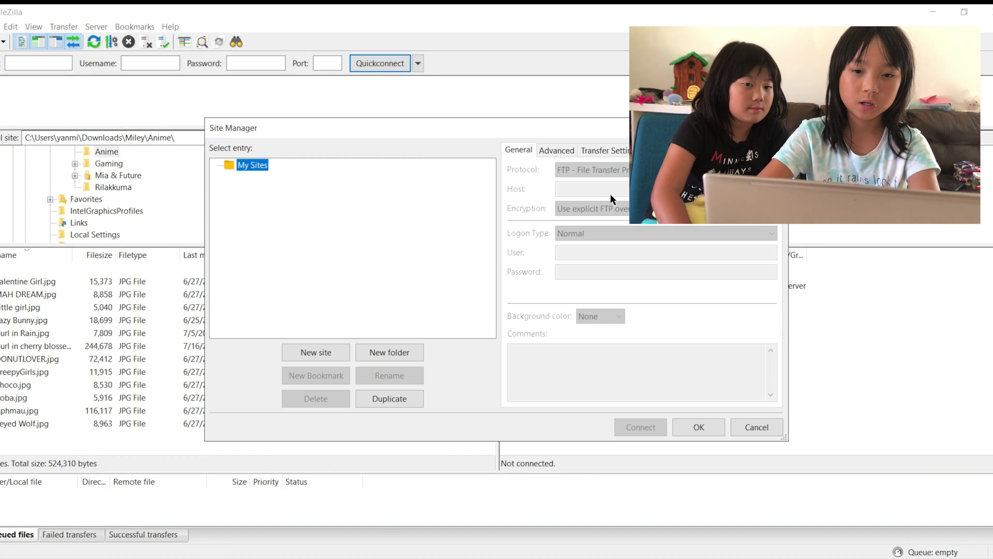
click(315, 351)
click(316, 352)
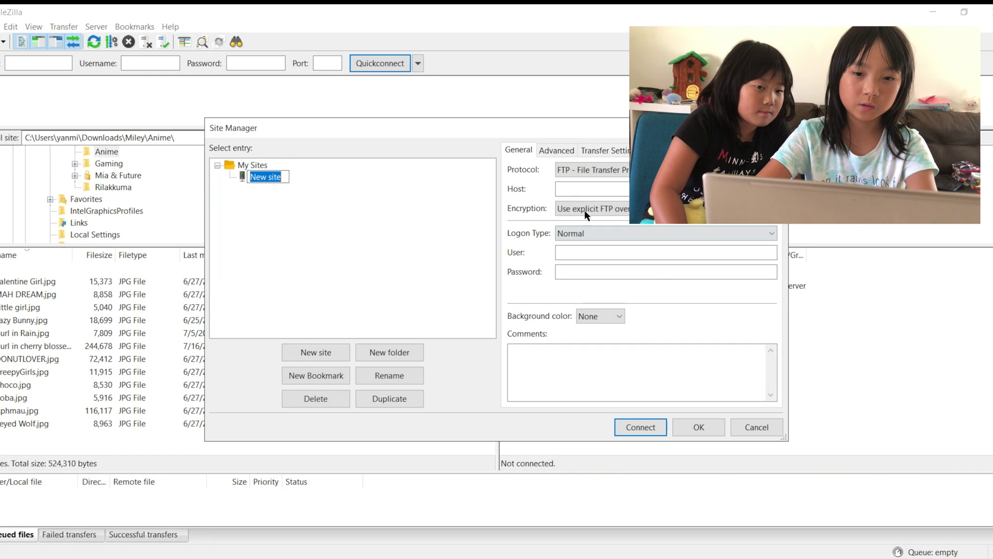
text(NAS)
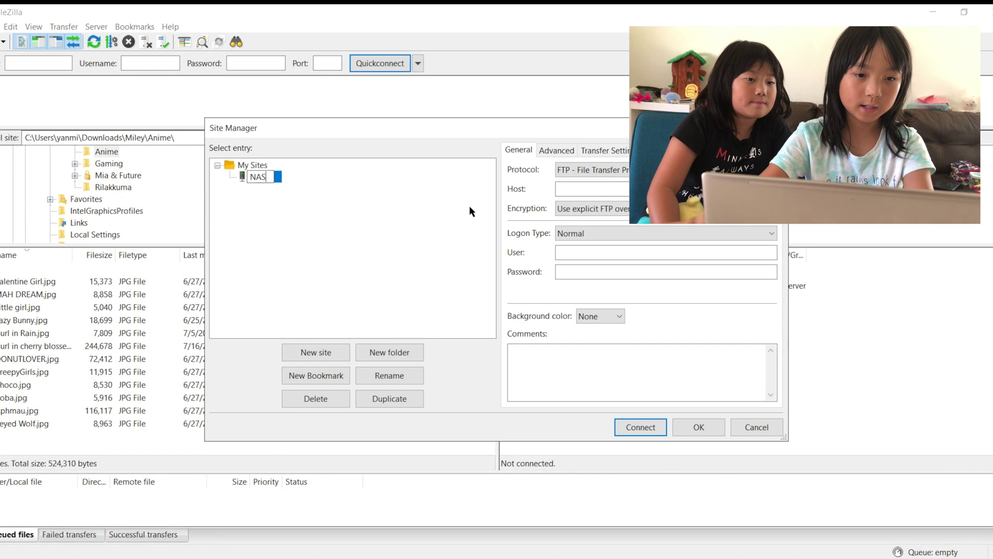
click(593, 189)
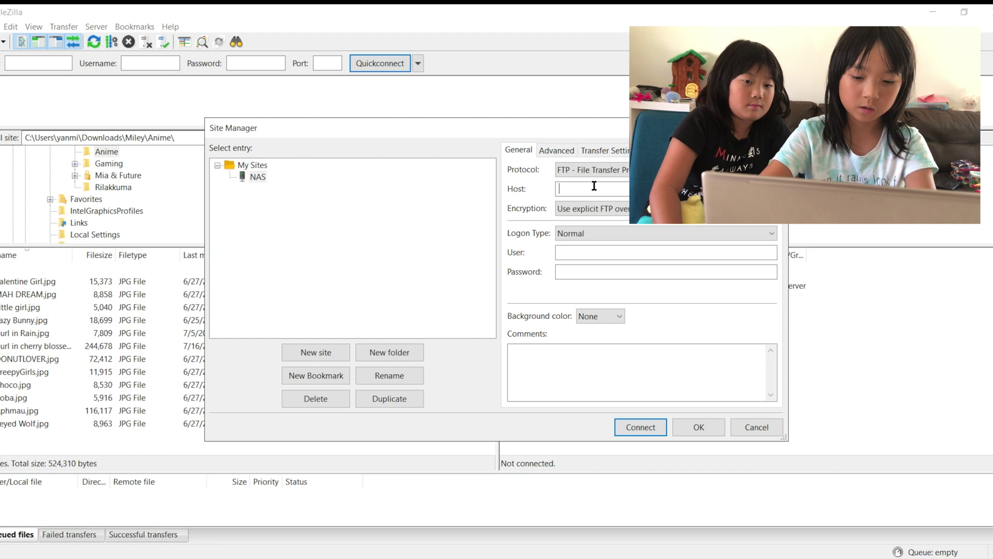
text(192.168)
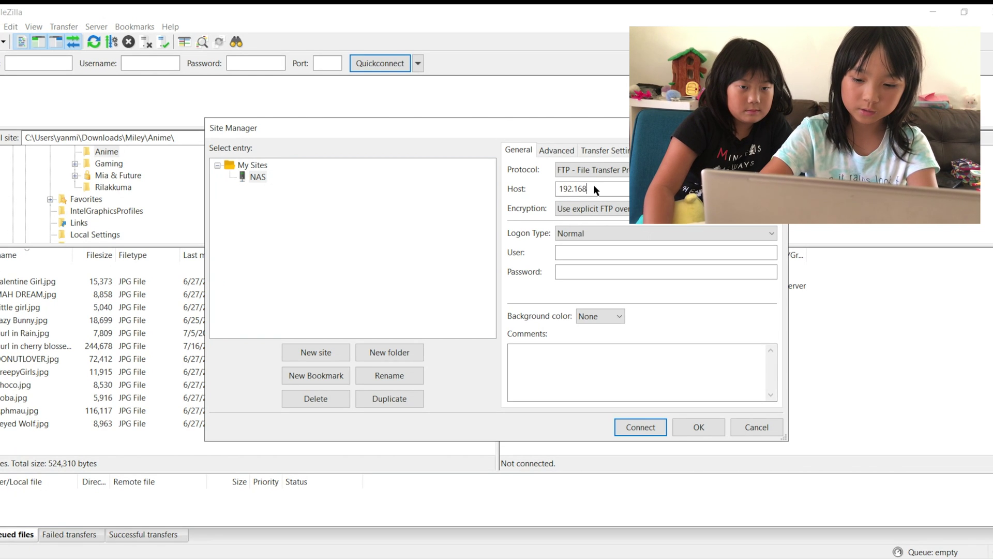
text(.1.184)
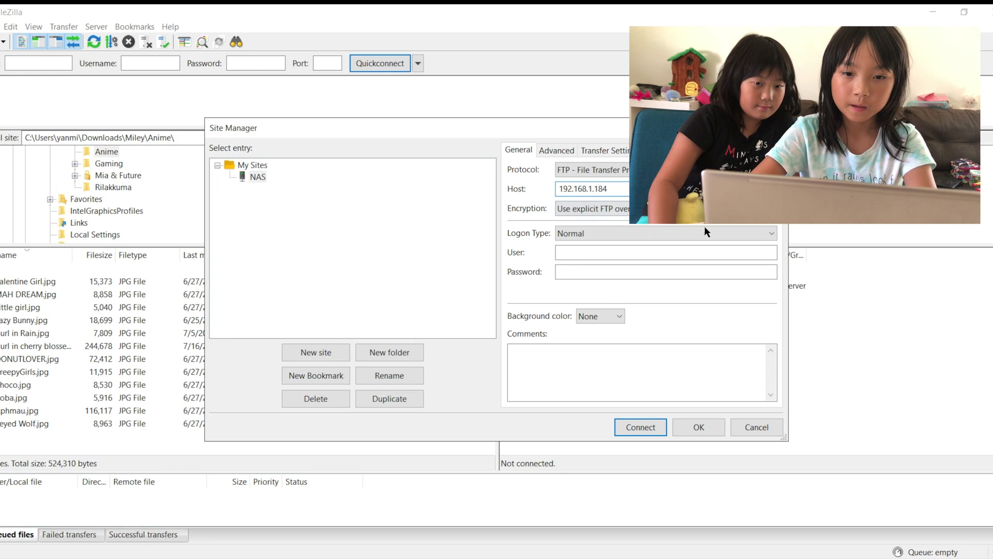
Step: Enter user RPG1 and the account password, then connect to the NAS
click(654, 250)
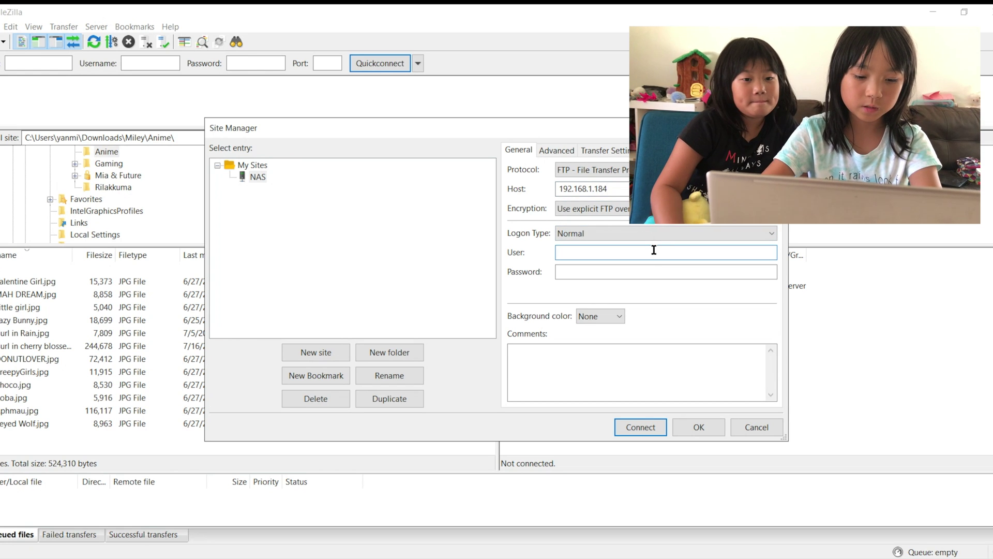
text(RPG1)
click(658, 272)
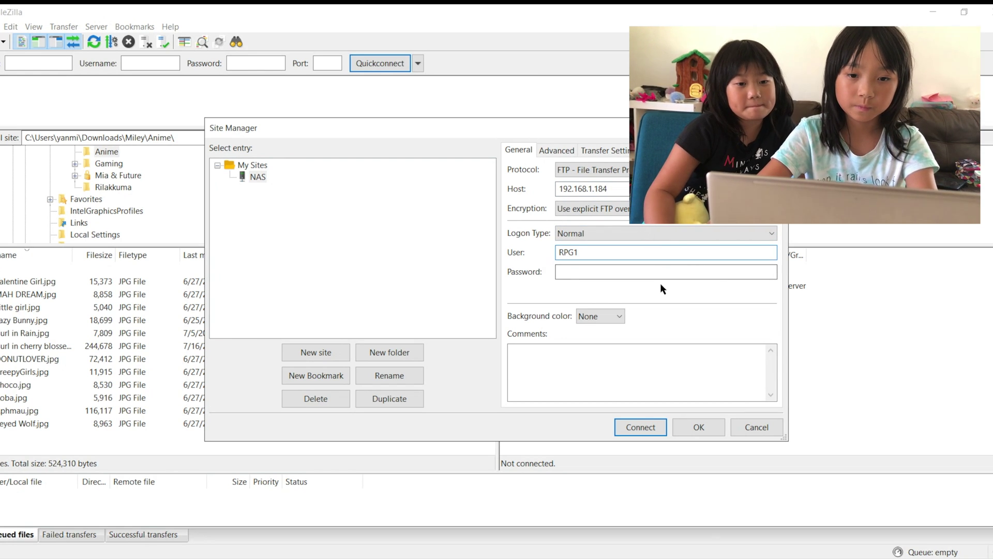
text(********)
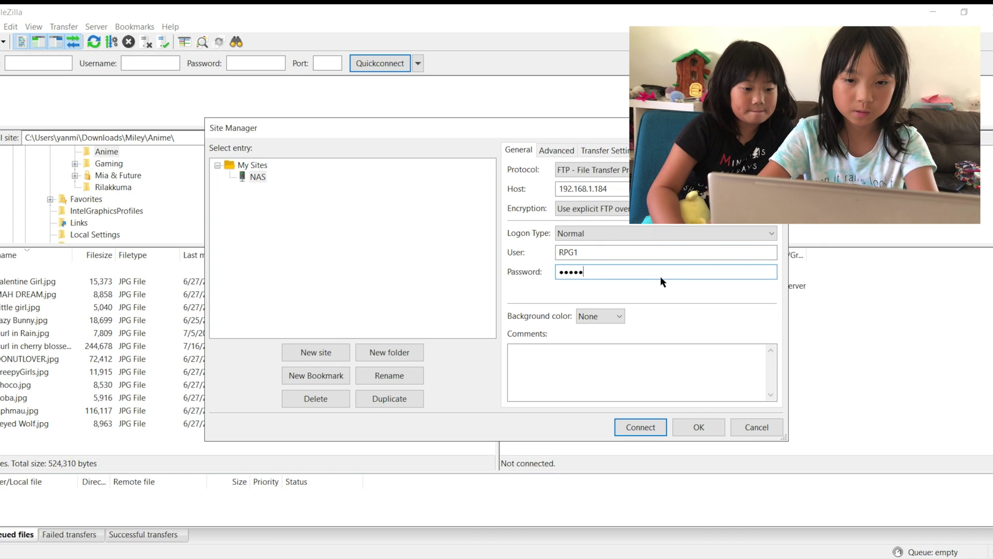
click(656, 430)
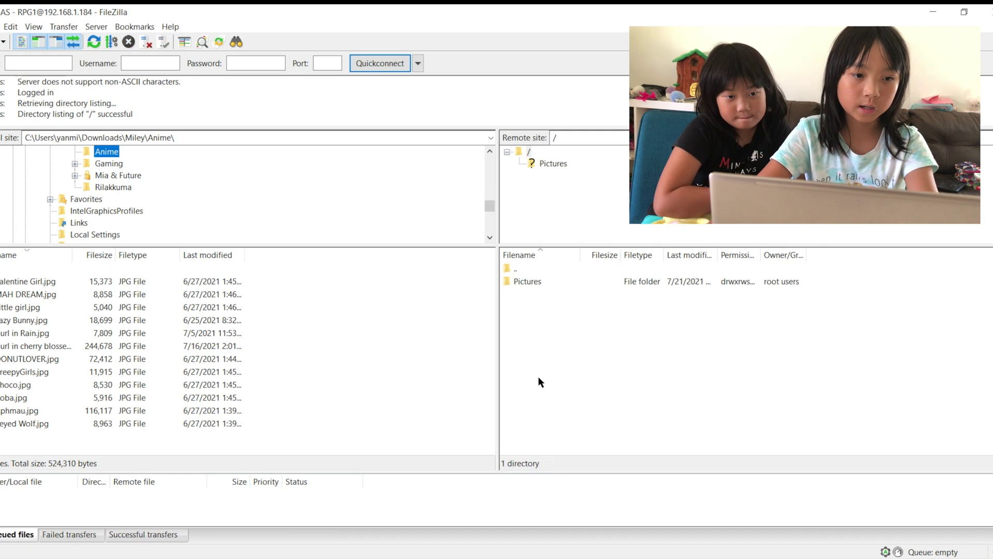
Step: Upload the local anime JPGs into the server's Pictures folder, then delete Valentine Girl.jpg there
double_click(542, 281)
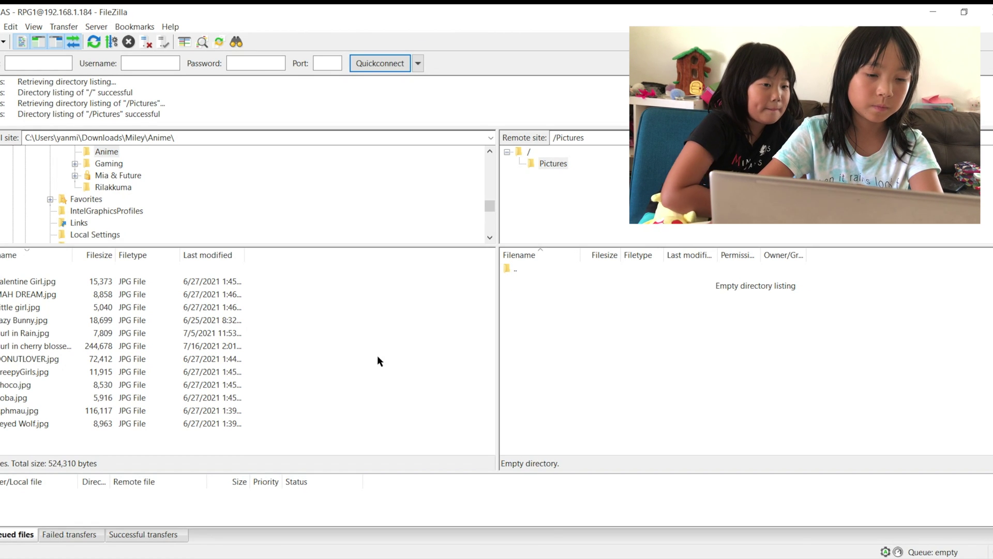
drag(215, 437, 659, 339)
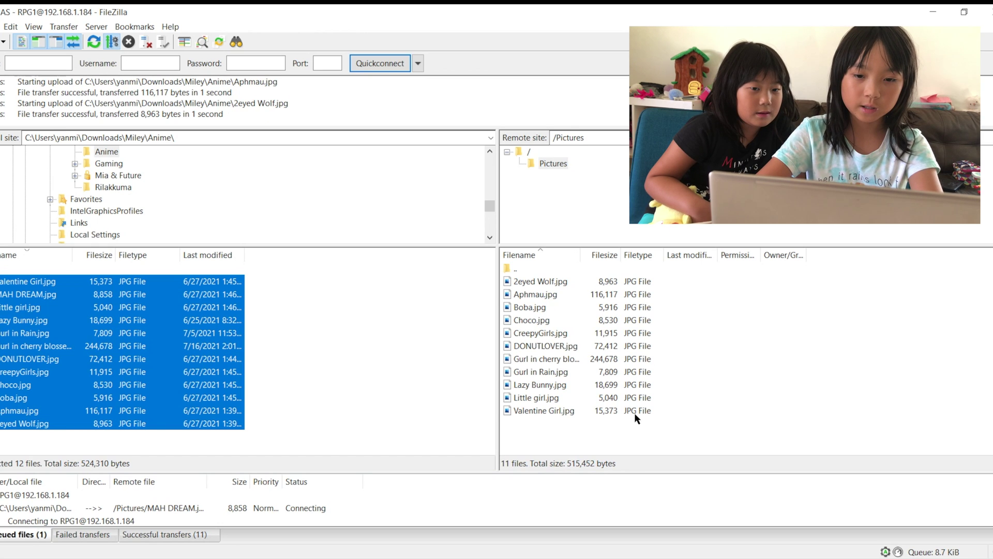
click(787, 358)
click(616, 412)
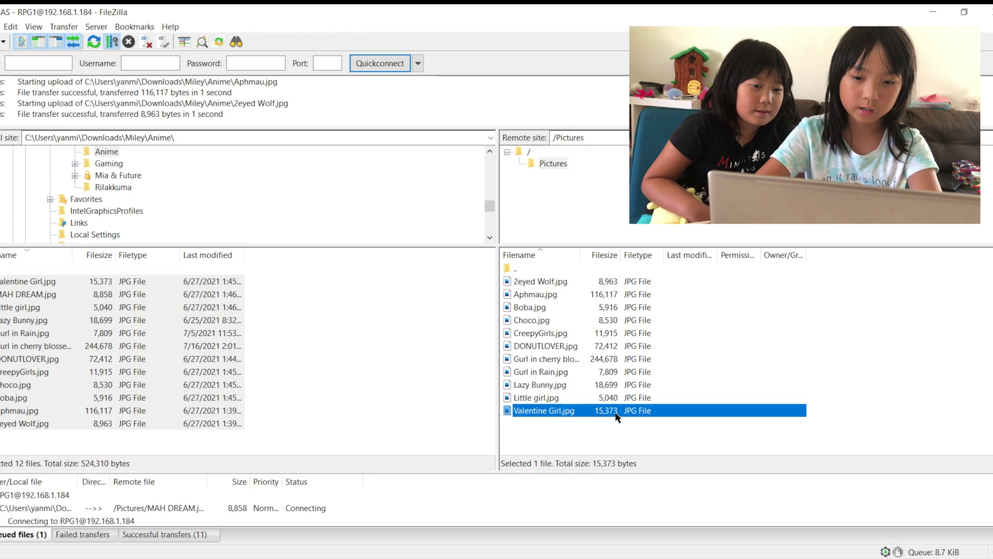
key(Delete)
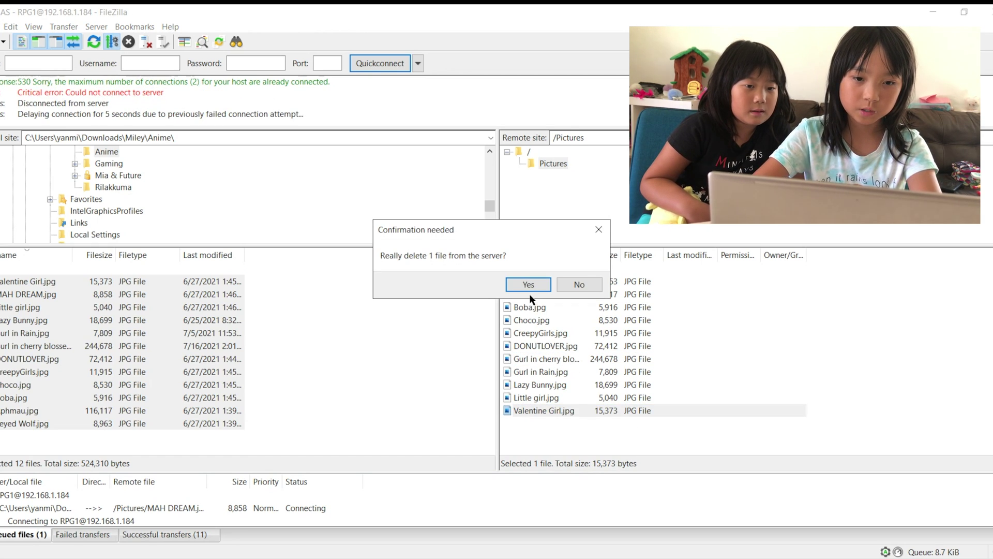
click(528, 285)
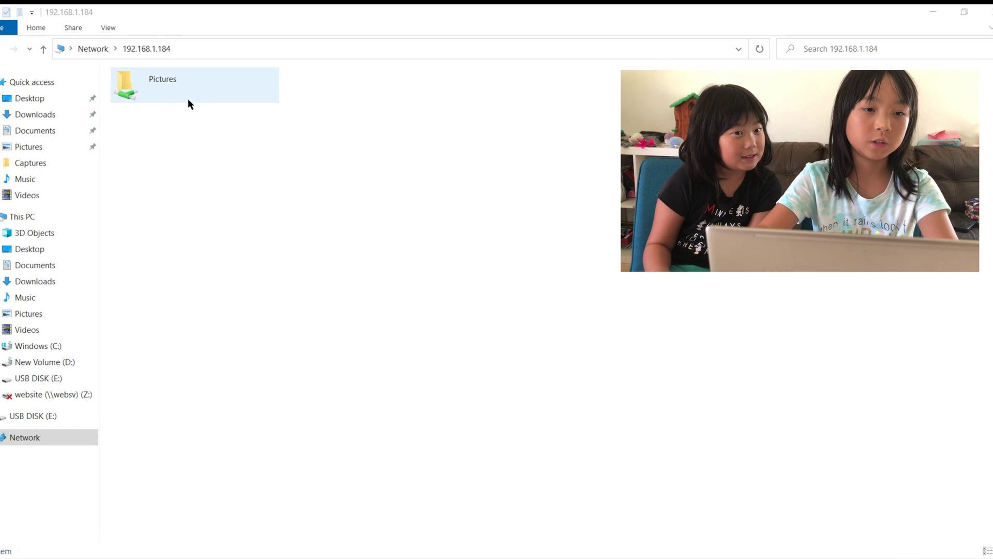
Step: In the Pictures share at 192.168.1.184, delete 2eyed Wolf.jpg and confirm
double_click(188, 97)
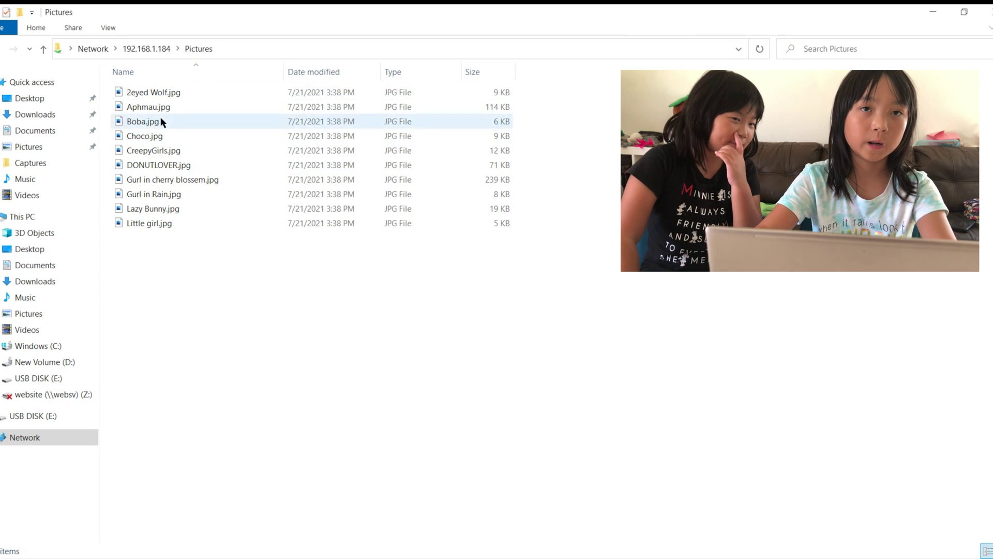
click(154, 86)
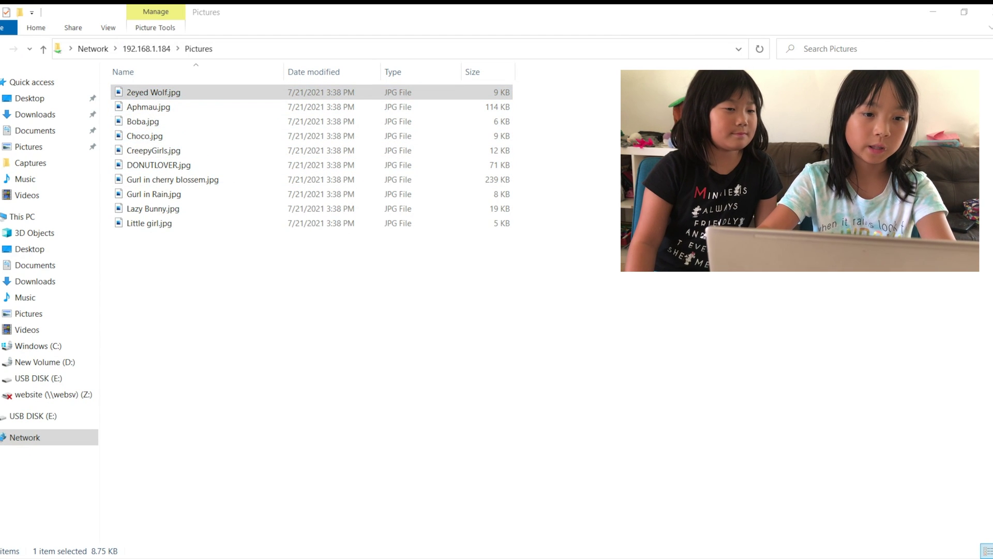
key(alt+Tab)
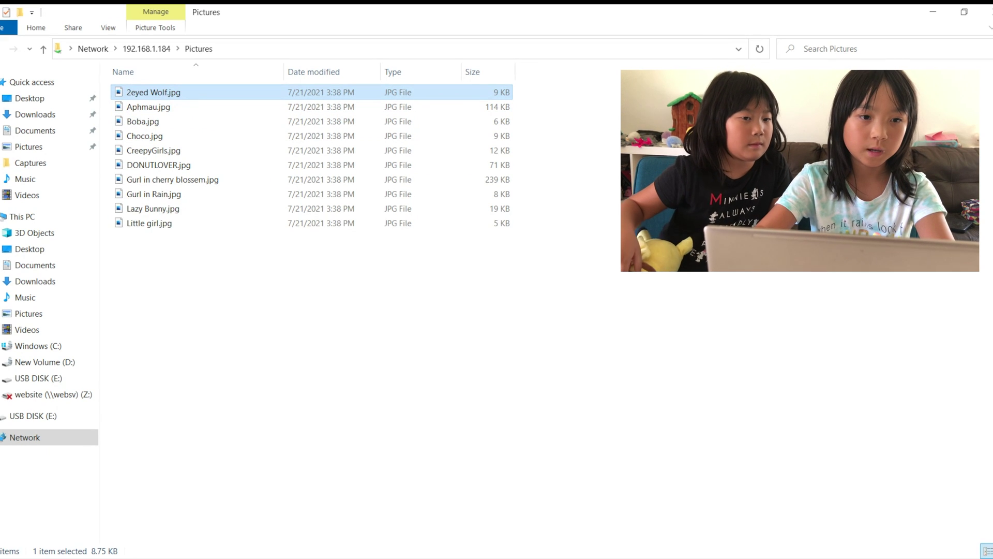
key(alt+Tab)
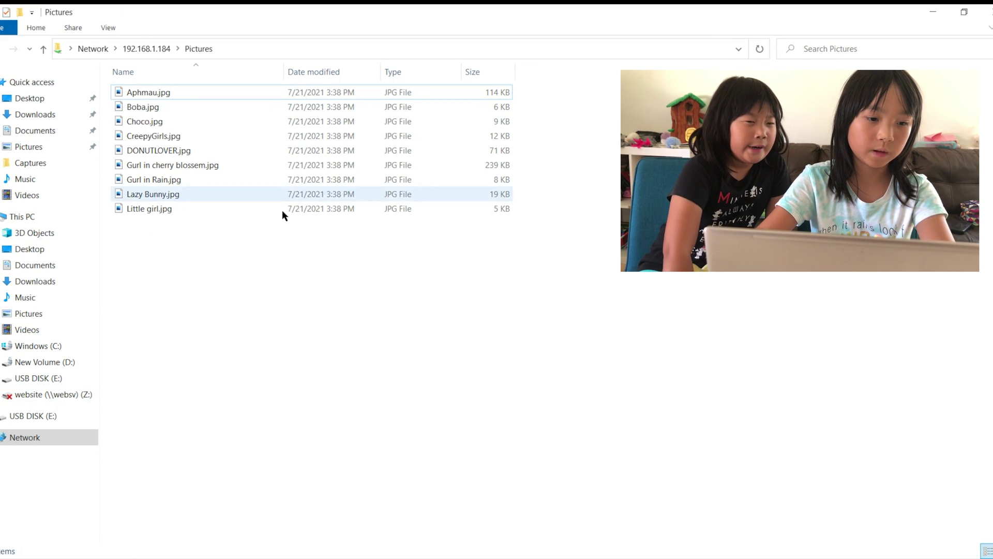
click(295, 145)
click(272, 254)
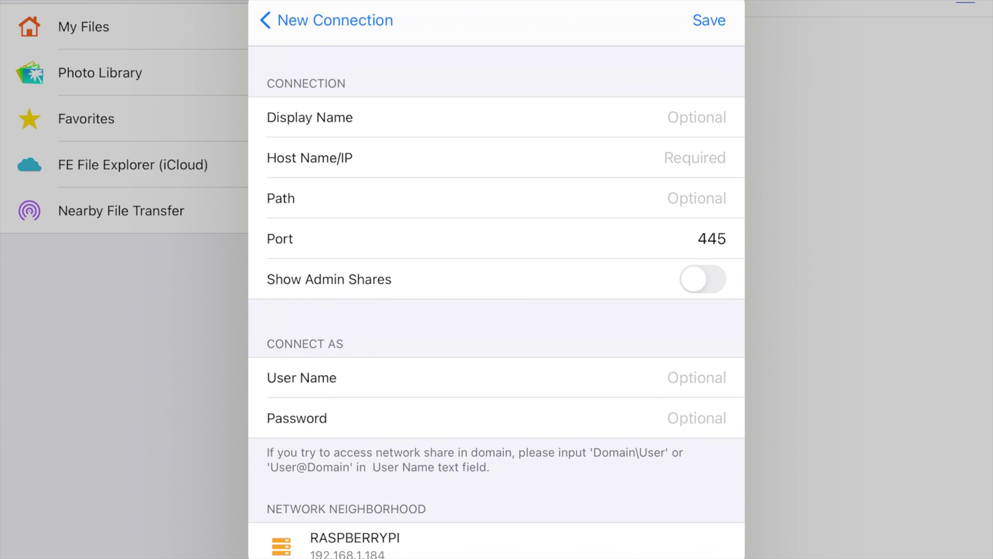
Step: Set the new Windows connection's host to 192.168.1.184
click(726, 117)
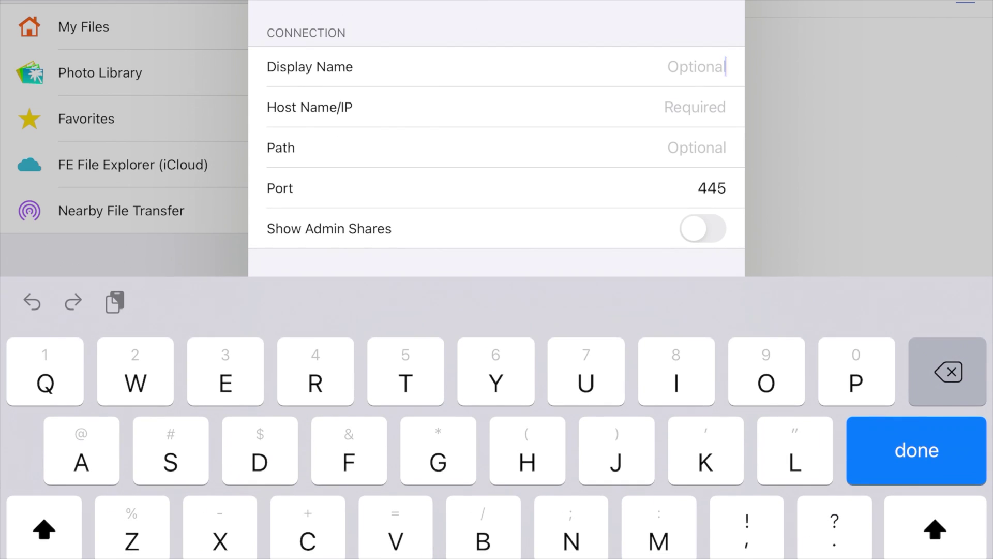
click(698, 148)
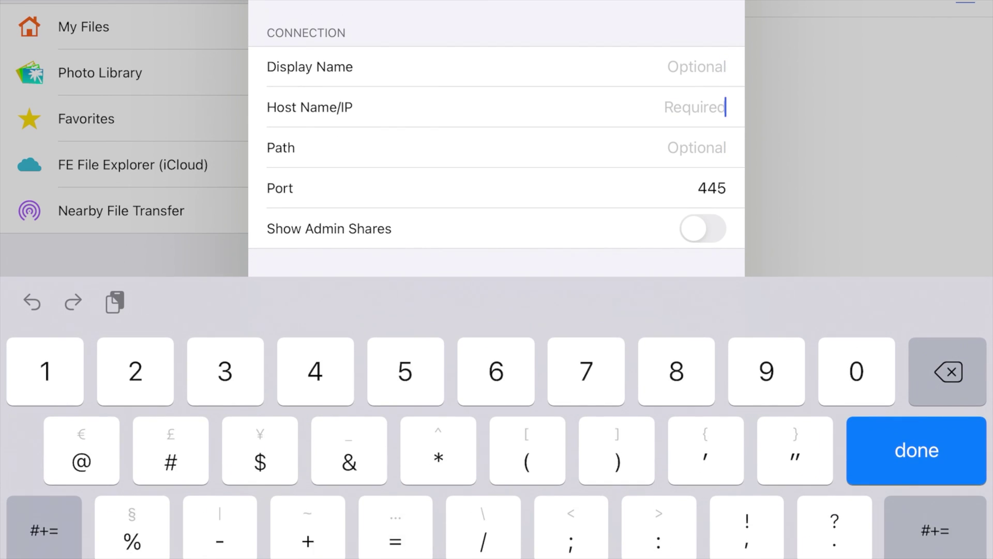
text(19)
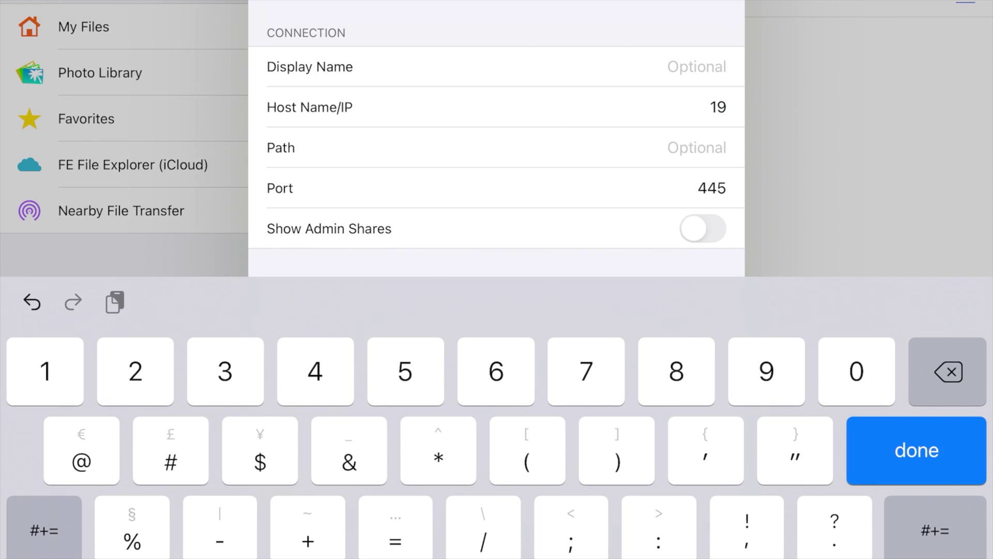
text(2.16)
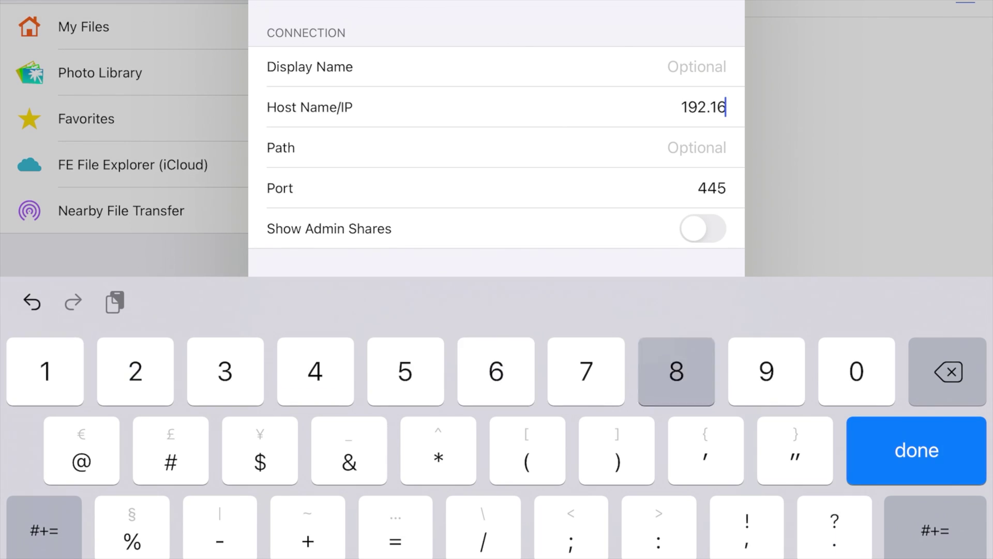
text(8.1)
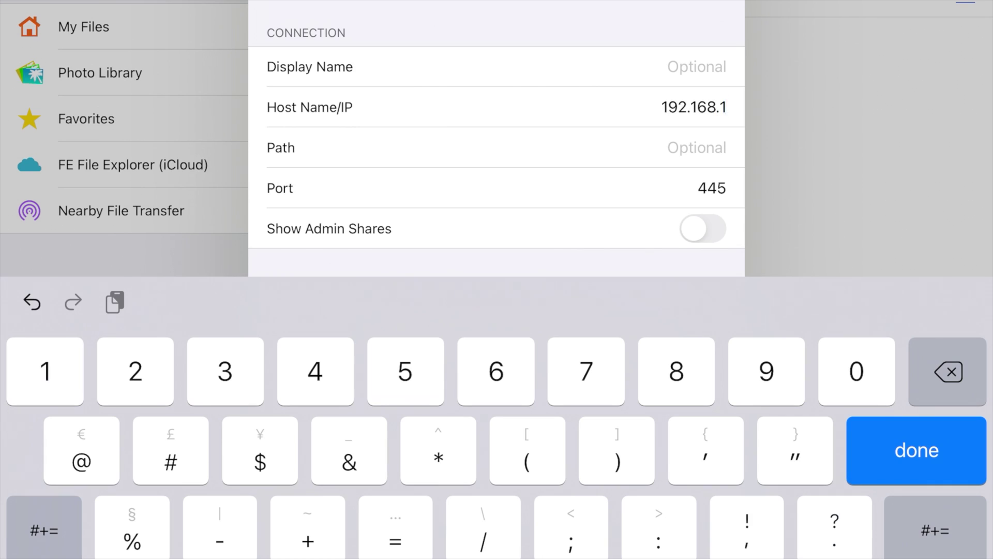
text(.)
text(184)
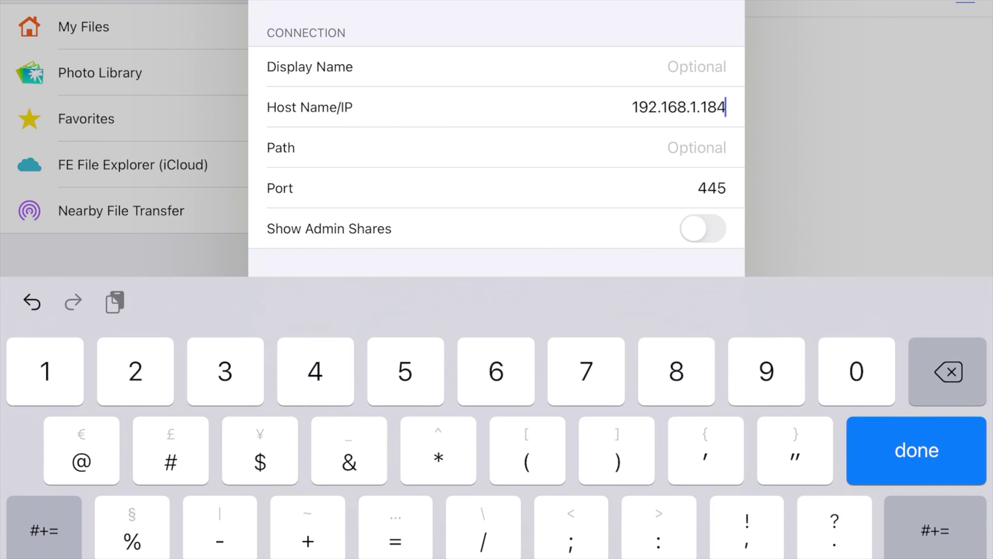
scroll(497, 155, down, 2)
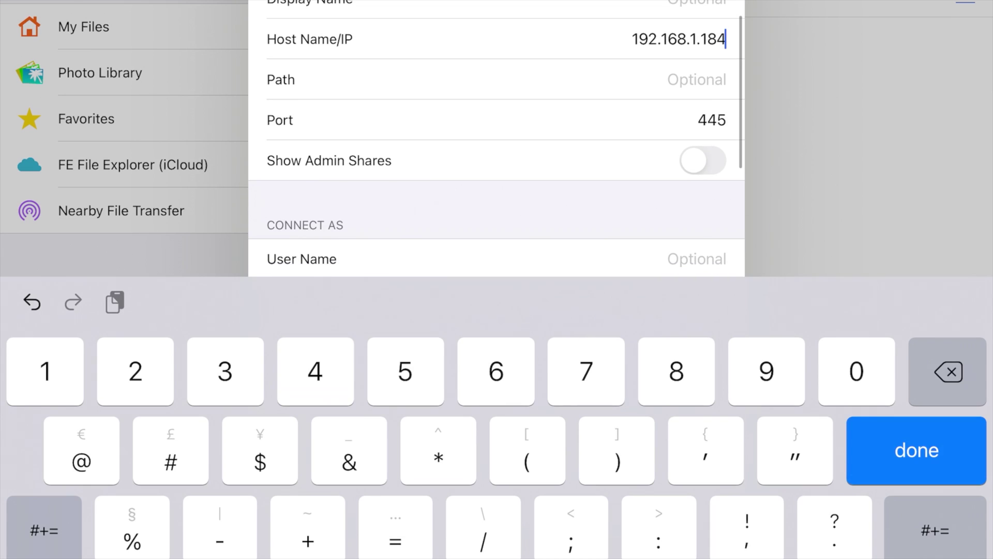
key(Return)
scroll(497, 310, down, 2)
Step: Enter RPG2 as the connection's user name
click(497, 262)
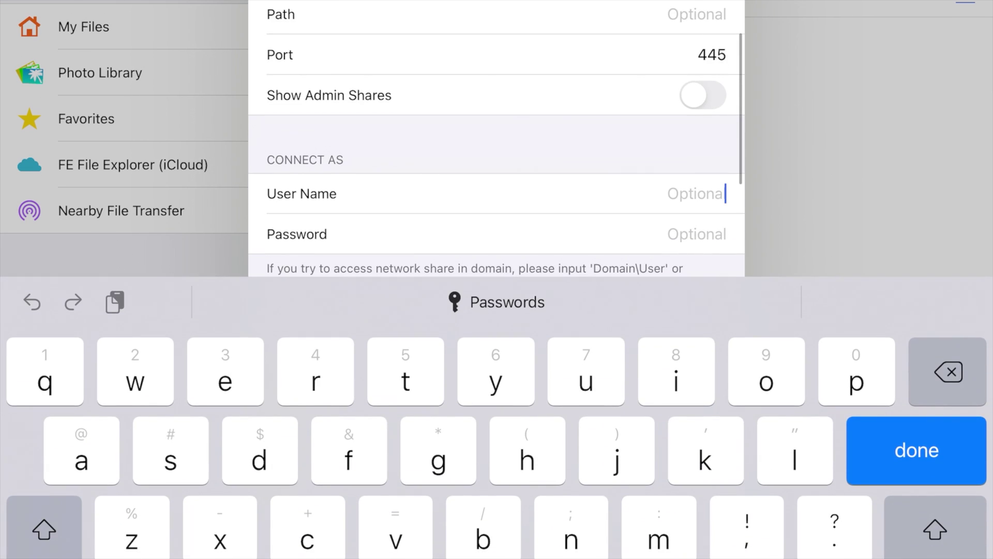
text(RPG2)
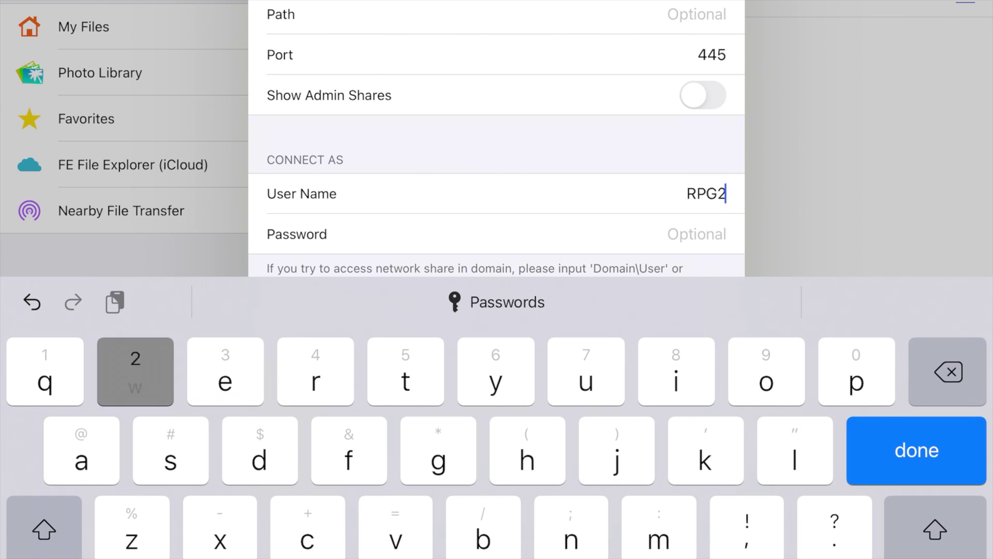
key(Return)
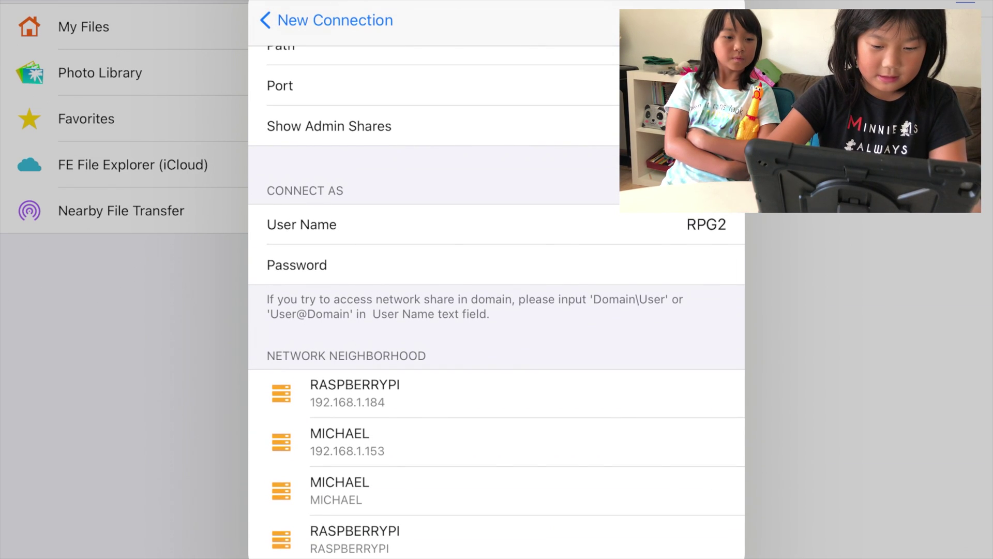
scroll(497, 383, down, 2)
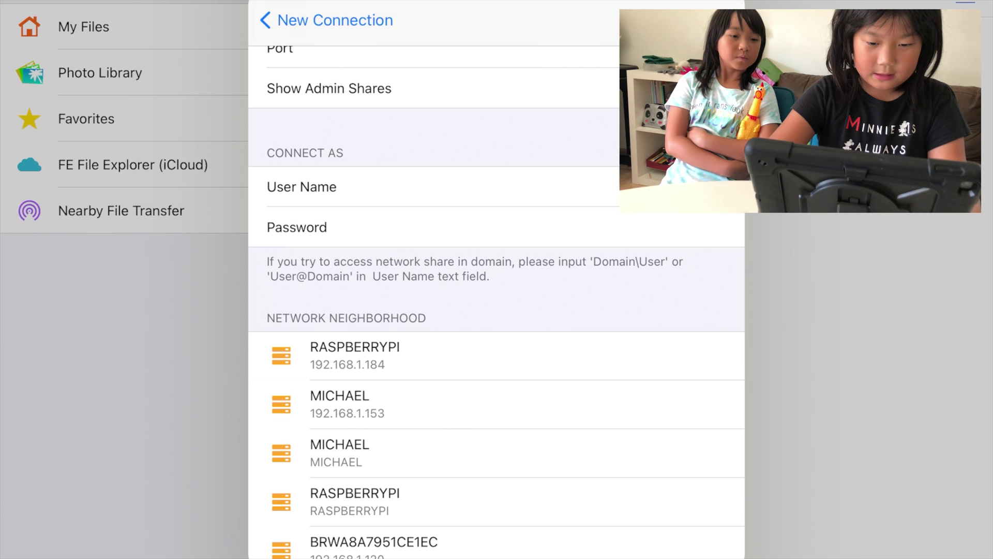
scroll(497, 362, down, 3)
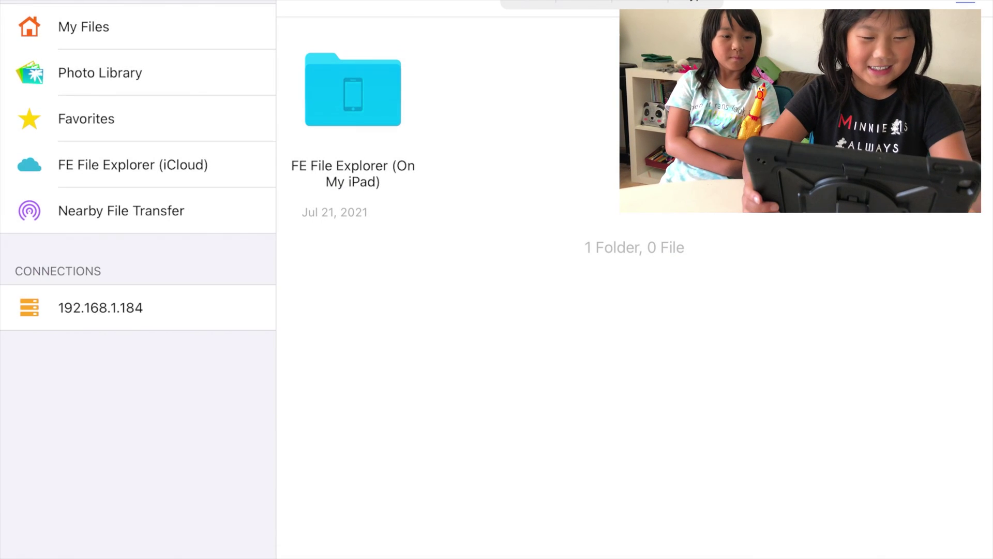
click(100, 307)
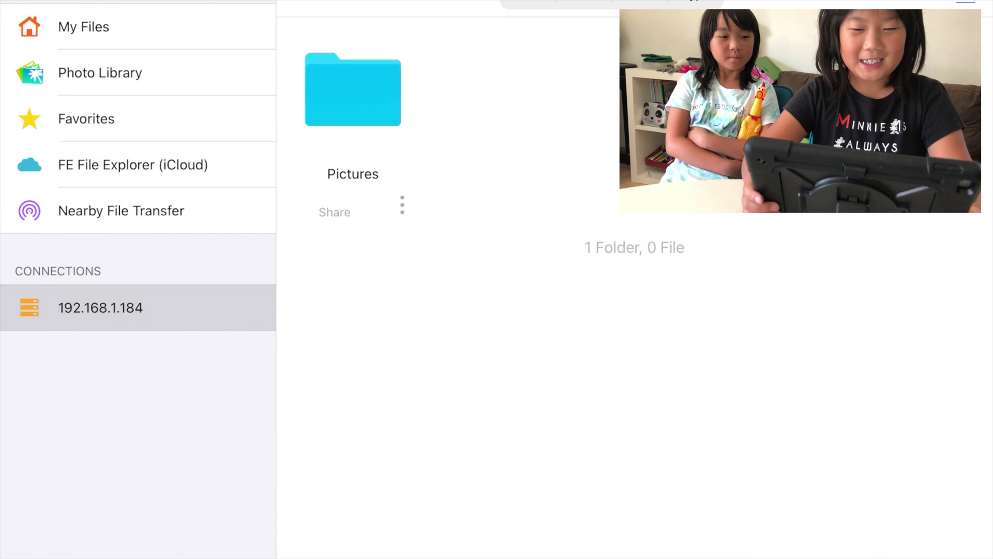
click(353, 89)
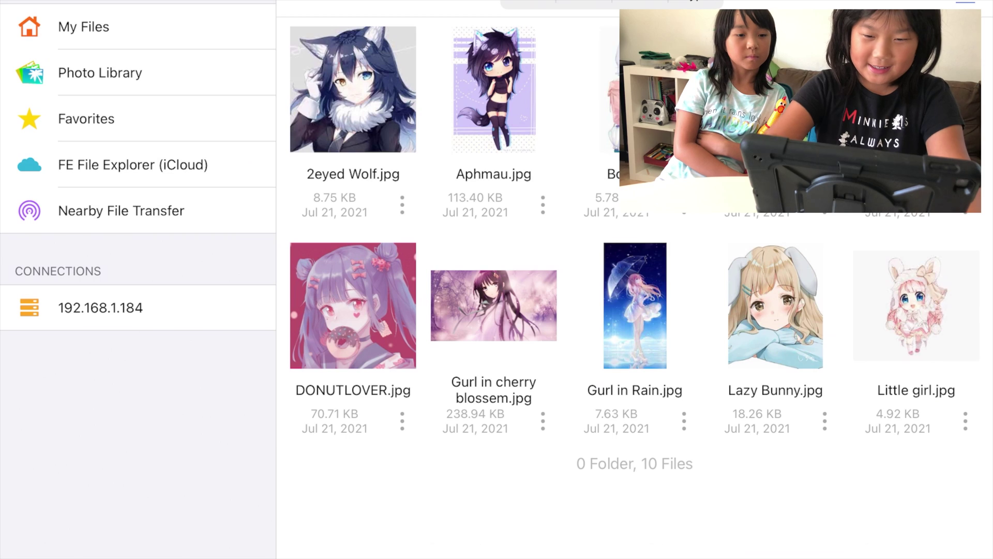
click(402, 205)
click(410, 483)
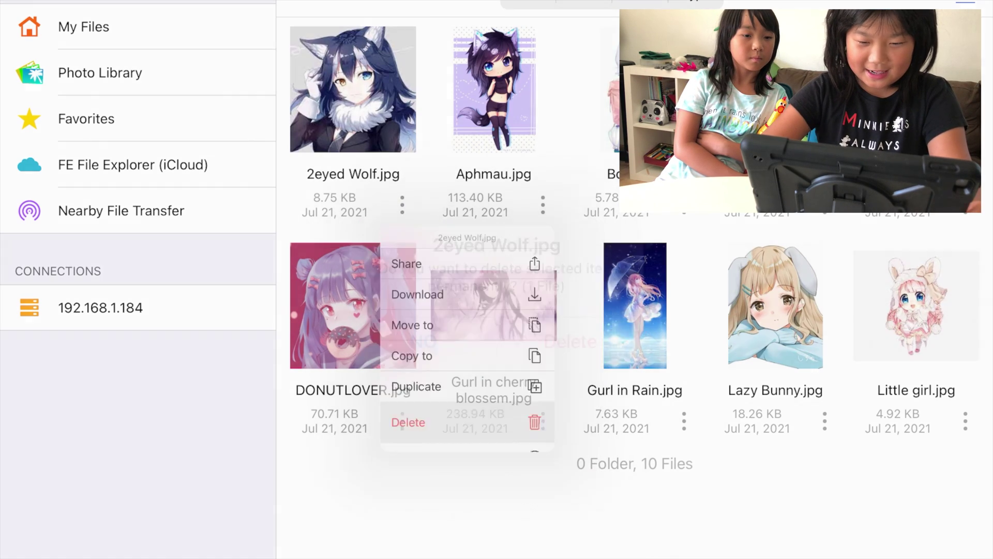
click(559, 334)
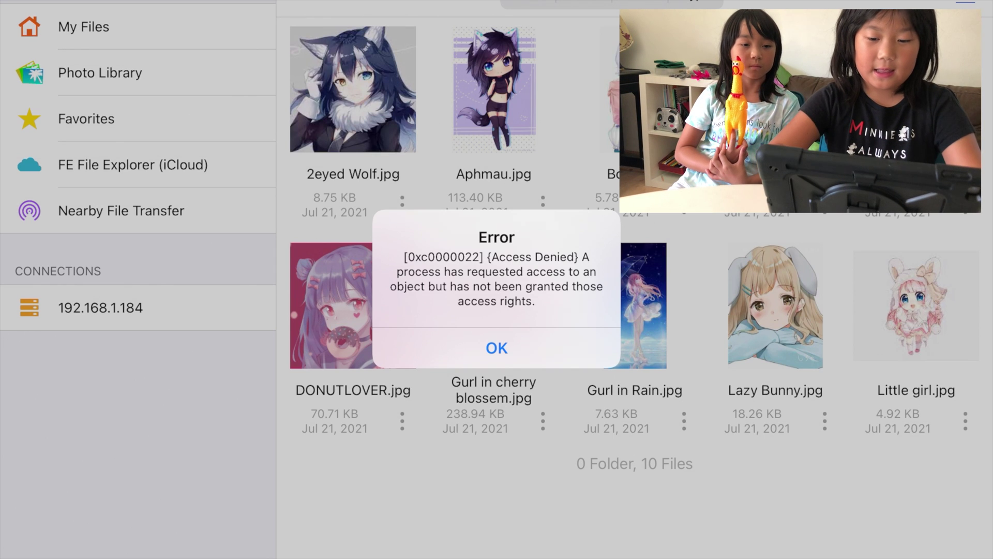
click(497, 347)
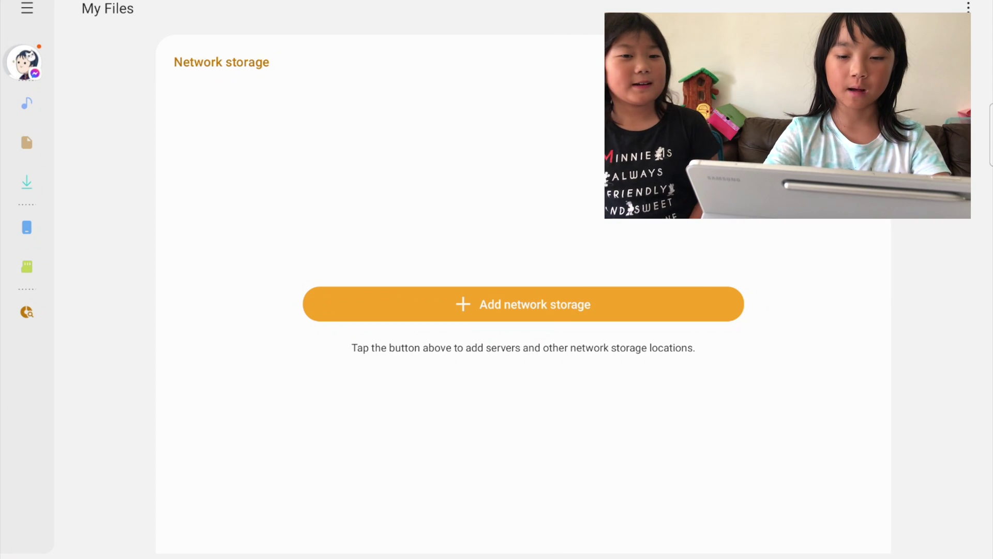
Step: Start adding an SMB network drive for the RASPBERRYPI server at 192.168.1.184
click(523, 304)
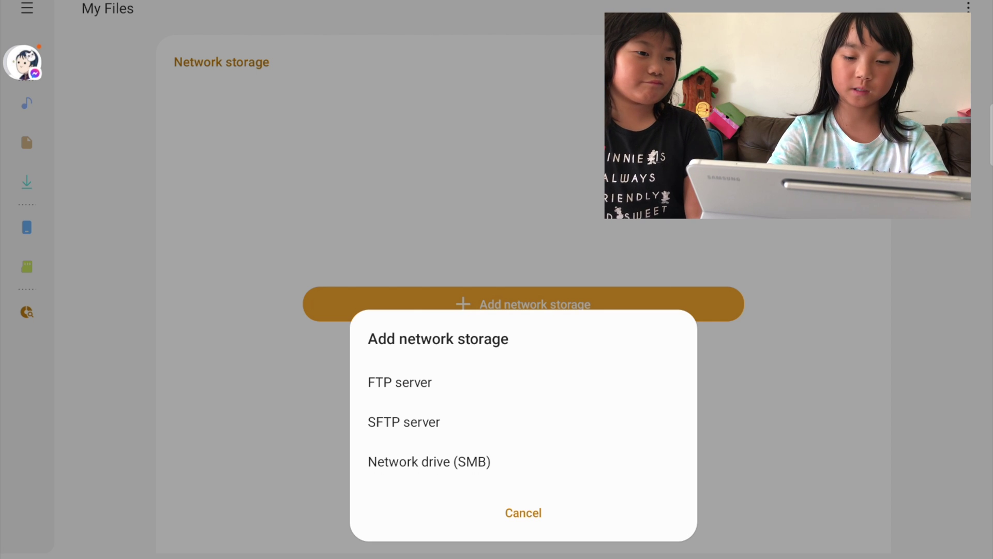
click(429, 461)
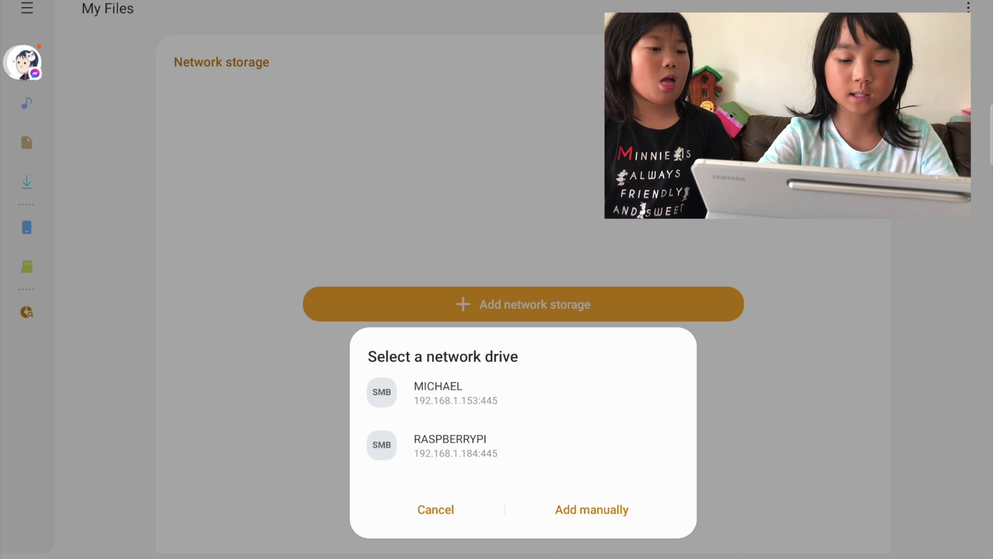
click(450, 445)
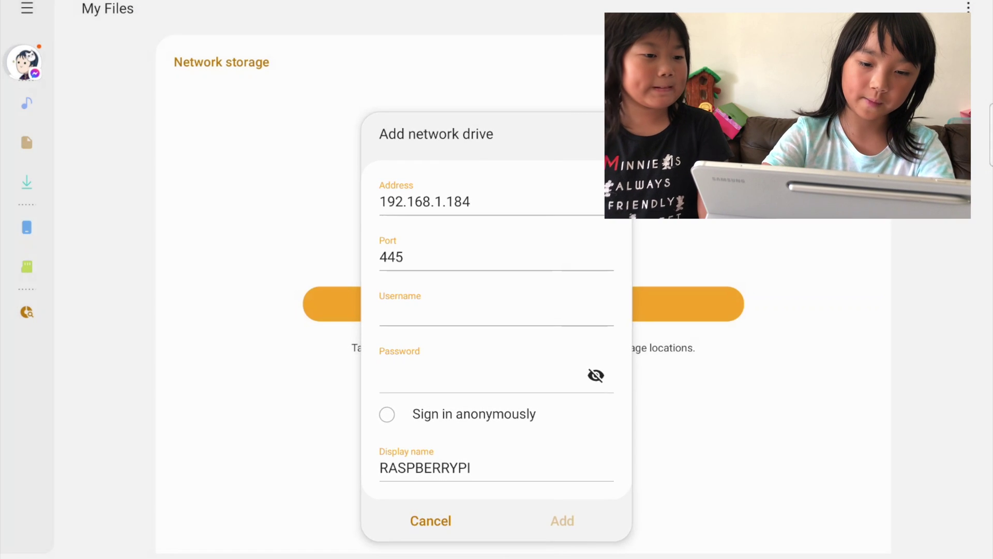
Step: Sign in as RPG1 with the account password and add the drive
click(497, 313)
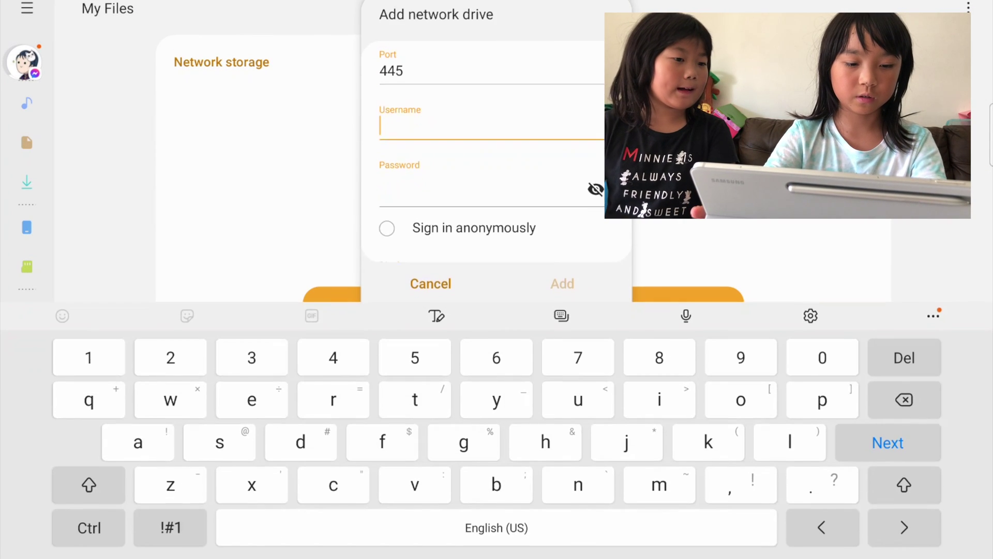
text(RP)
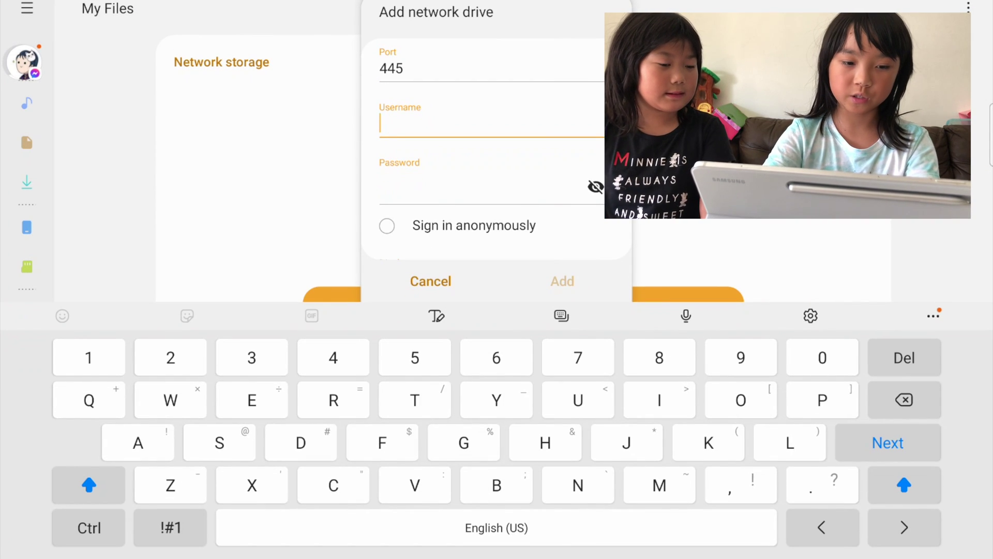
text(G1)
key(Tab)
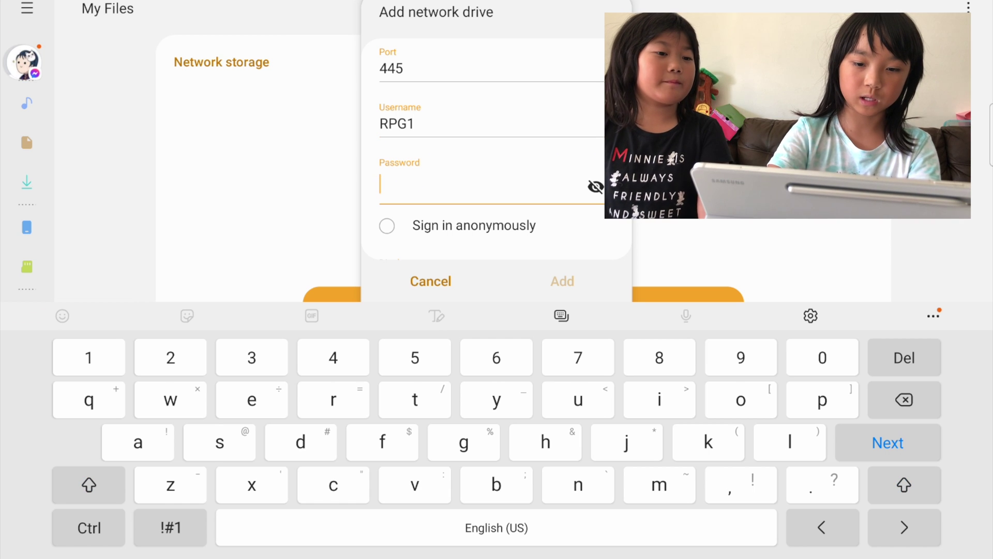
text(1234)
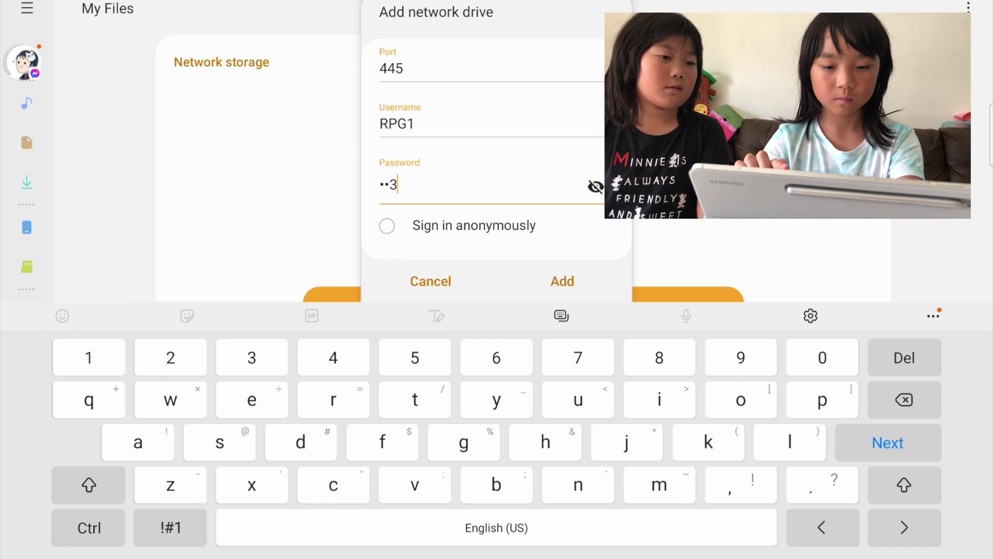
text(56)
click(563, 281)
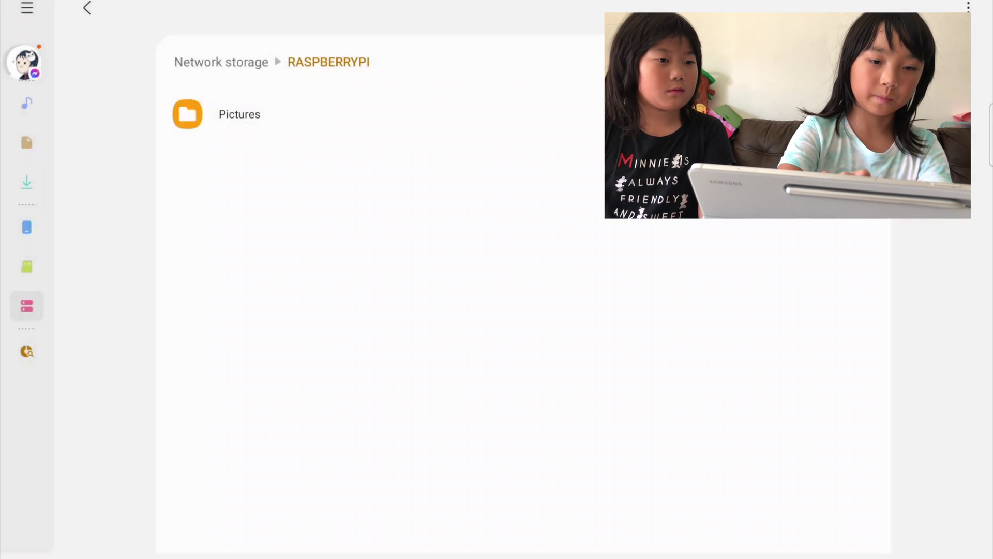
Step: Open the Pictures folder on RASPBERRYPI and preview a couple of images, including DONUTLOVER.jpg
click(240, 114)
scroll(517, 310, down, 1)
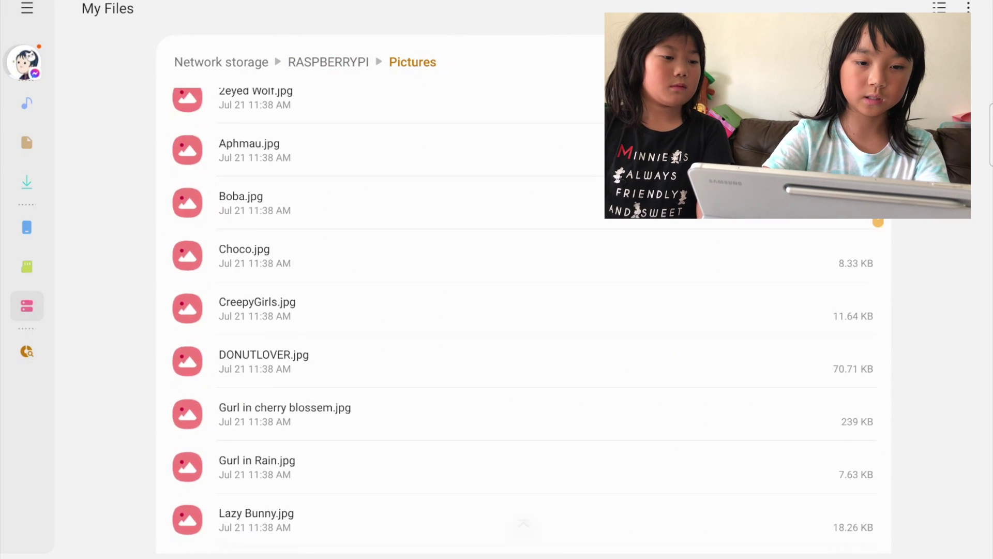
scroll(517, 311, down, 2)
scroll(518, 311, up, 3)
click(248, 198)
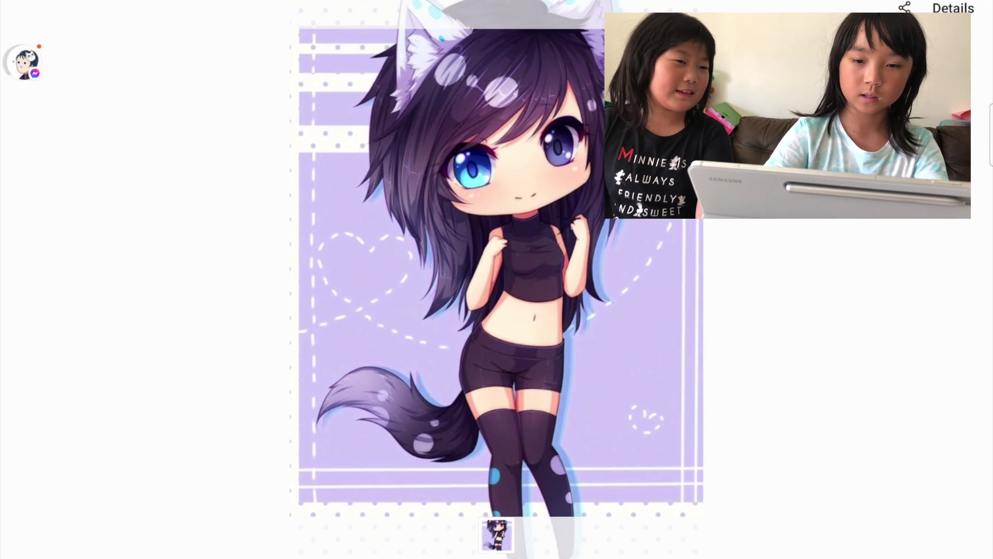
key(Escape)
click(266, 409)
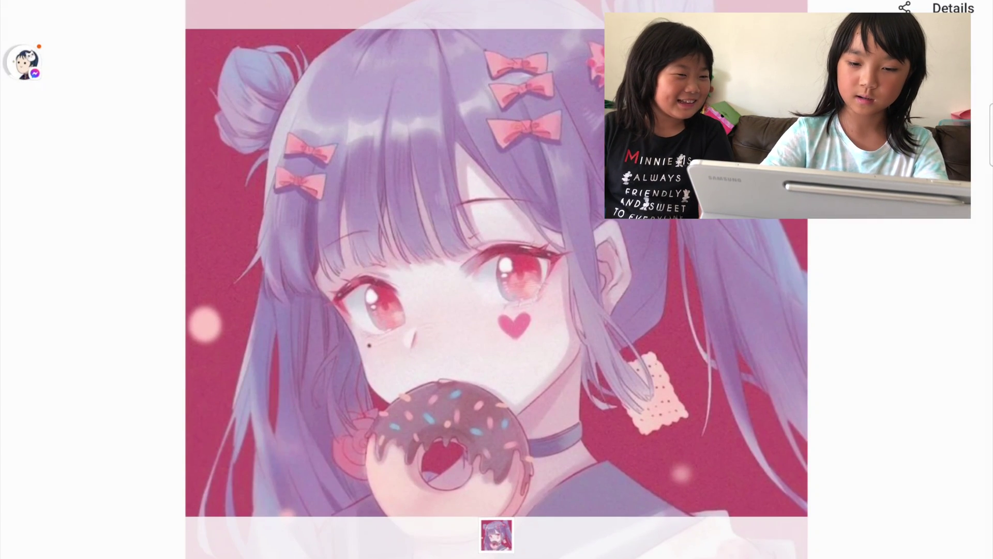
key(Escape)
scroll(517, 311, down, 1)
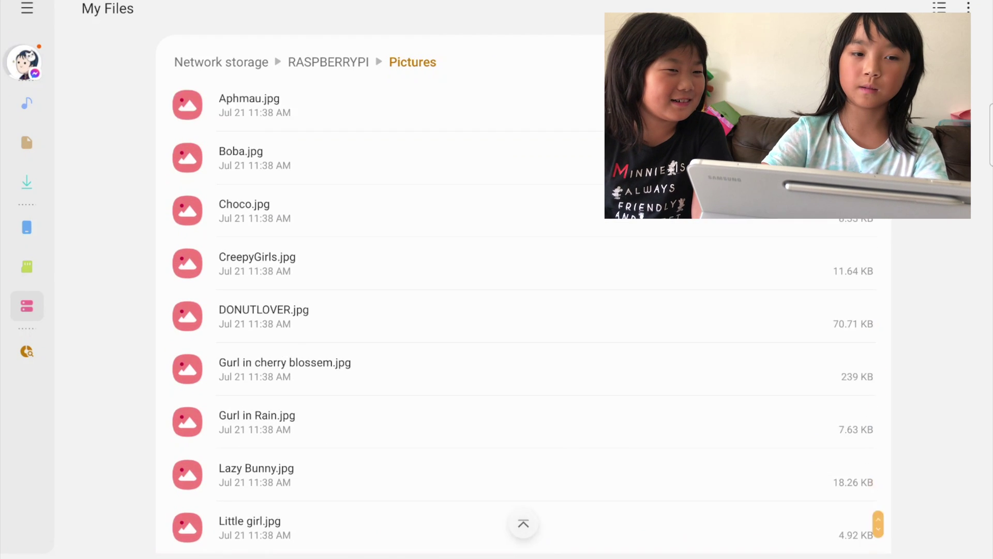
scroll(517, 311, up, 1)
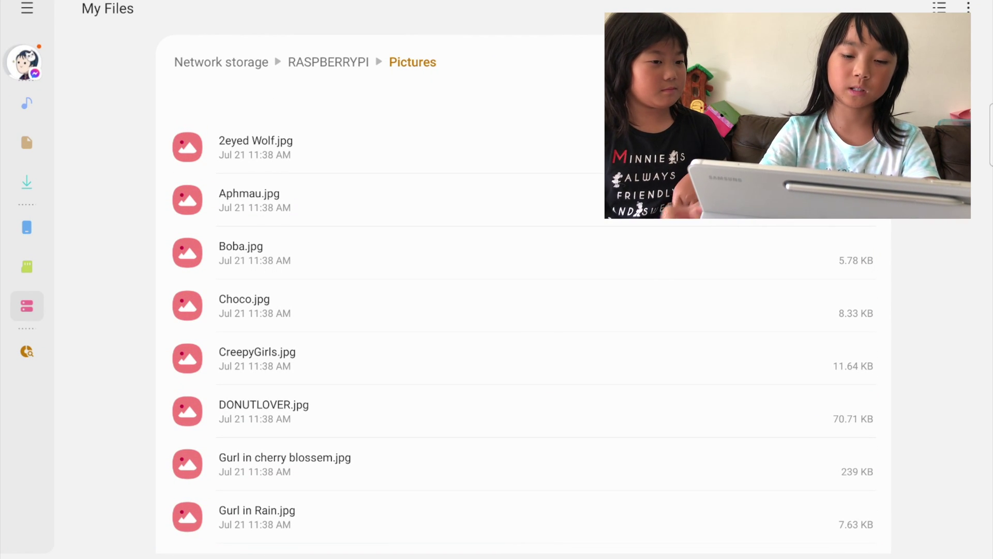
Step: Select CreepyGirls.jpg, Aphmau.jpg and Choco.jpg and delete all three
click(362, 358)
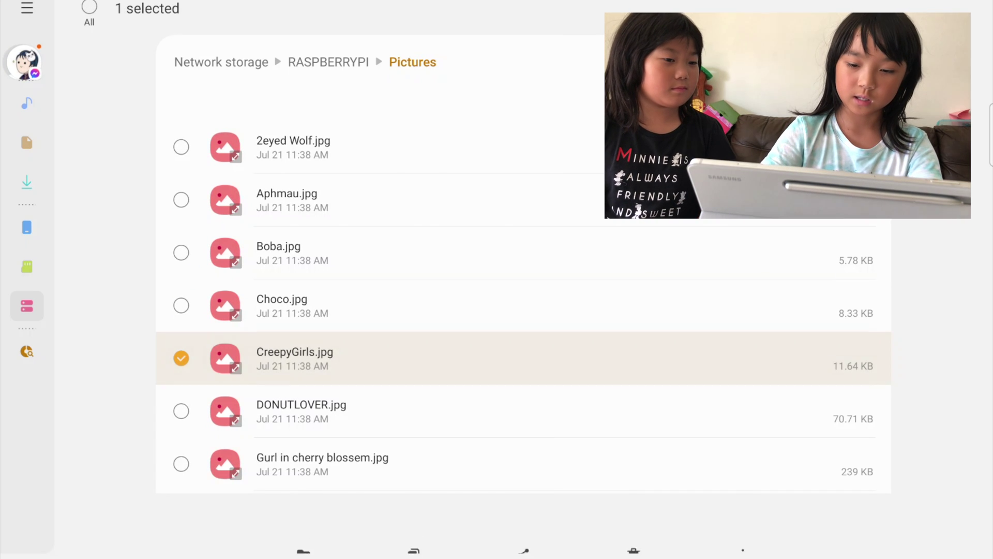
click(181, 305)
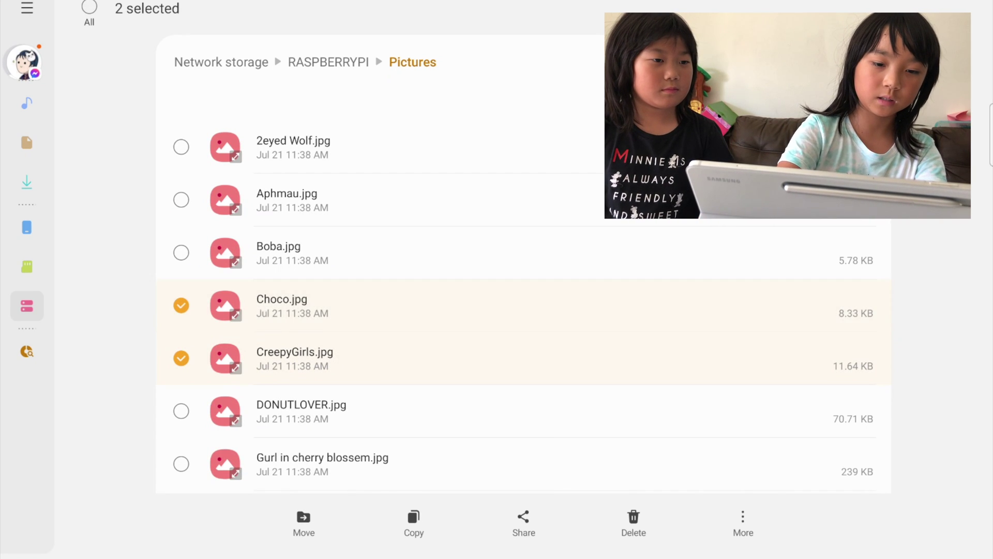
click(181, 305)
click(363, 200)
click(363, 306)
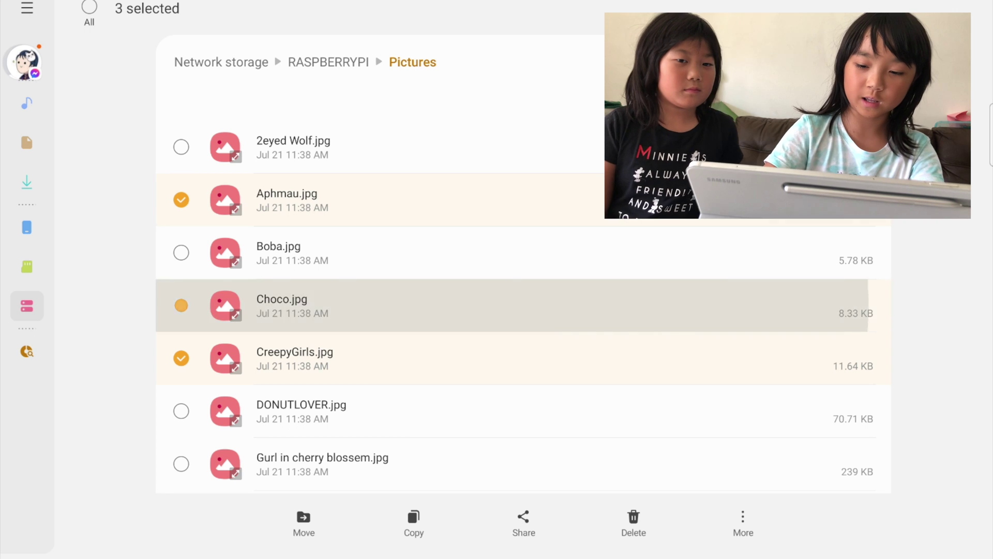
click(633, 522)
click(712, 512)
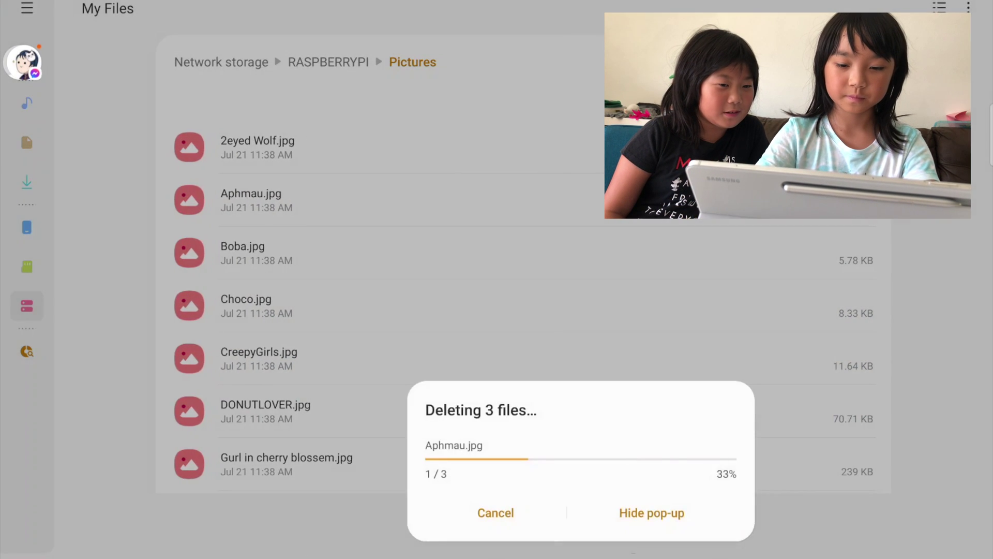
scroll(523, 311, down, 2)
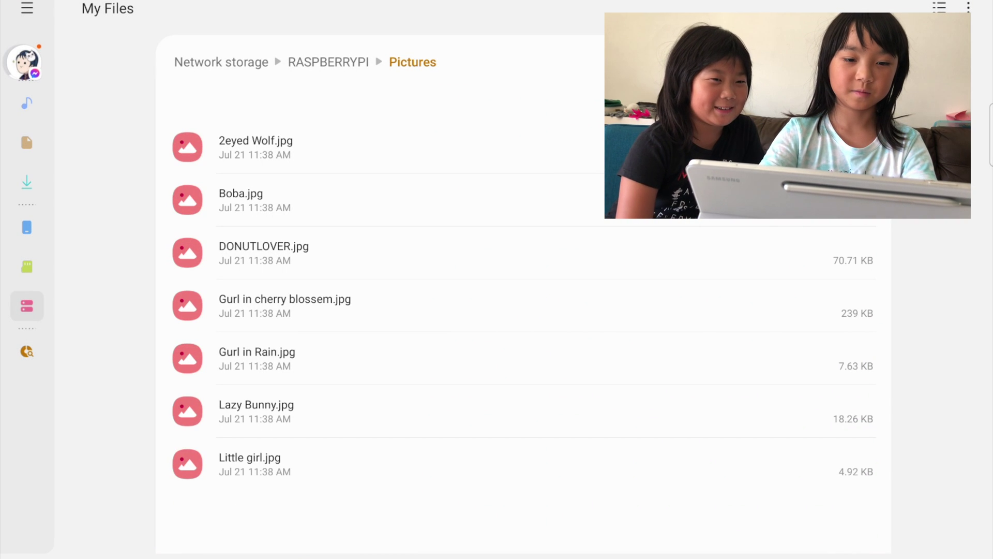
scroll(523, 310, up, 2)
scroll(523, 310, down, 2)
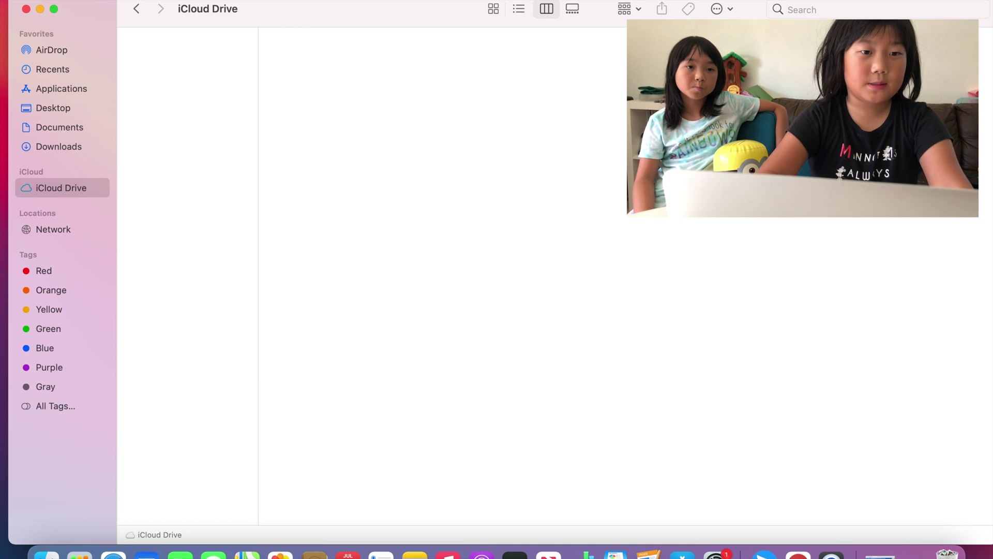
Step: Connect Finder to smb://192.168.1.184 via Go > Connect to Server to reach the Pictures share
click(178, 1)
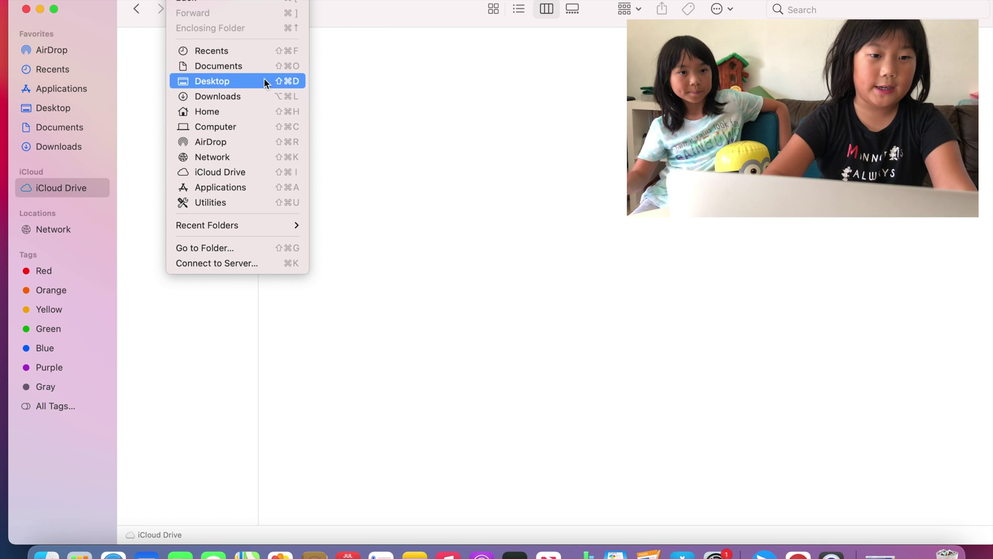
click(283, 264)
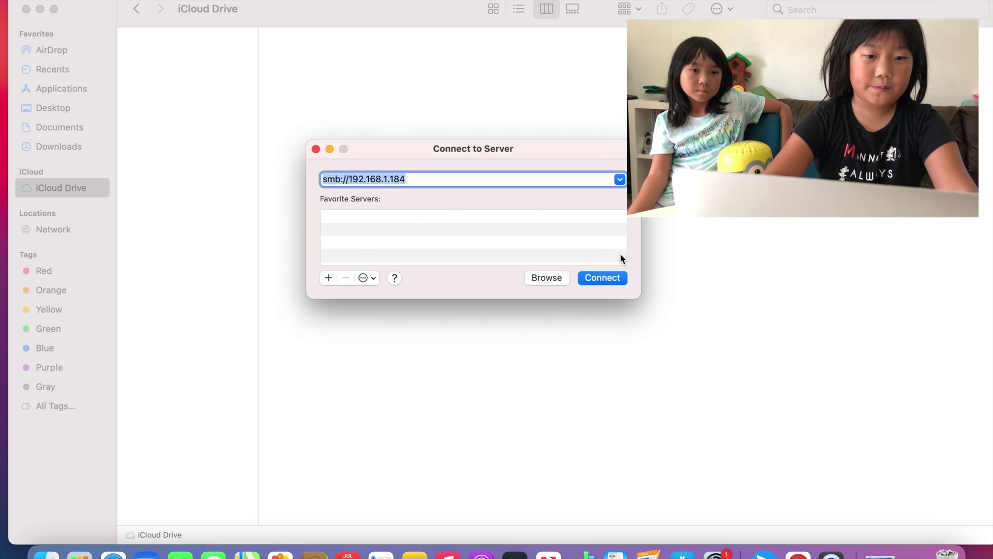
click(601, 278)
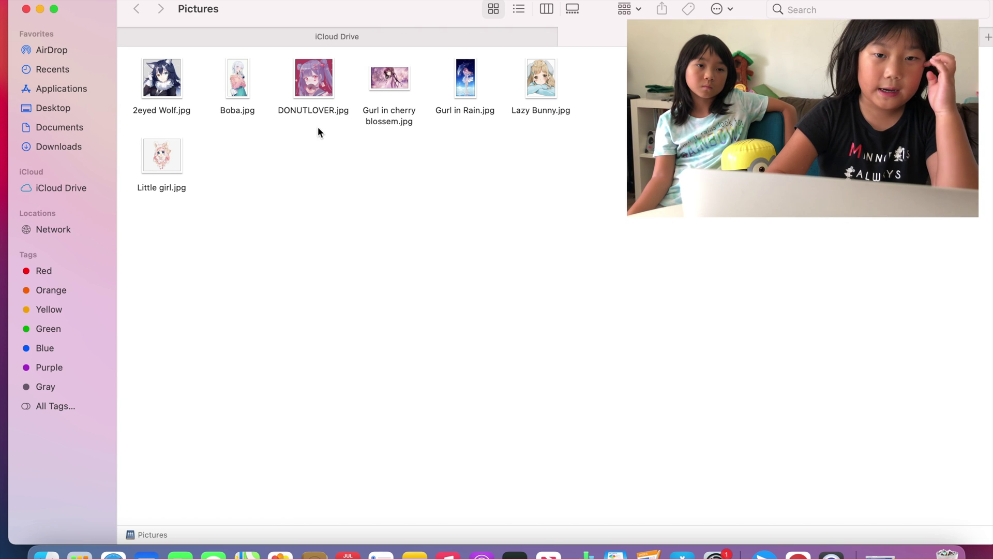
drag(599, 93, 329, 82)
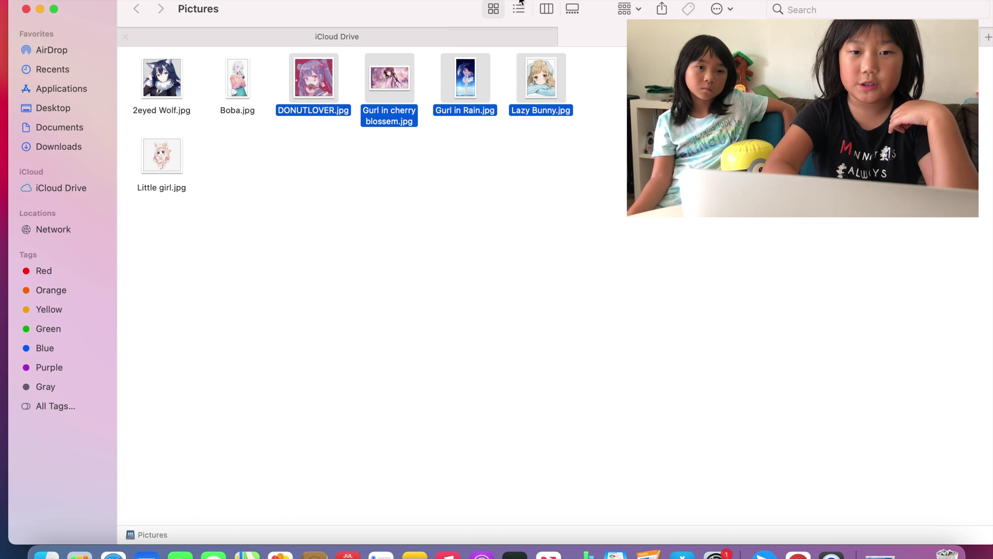
click(722, 9)
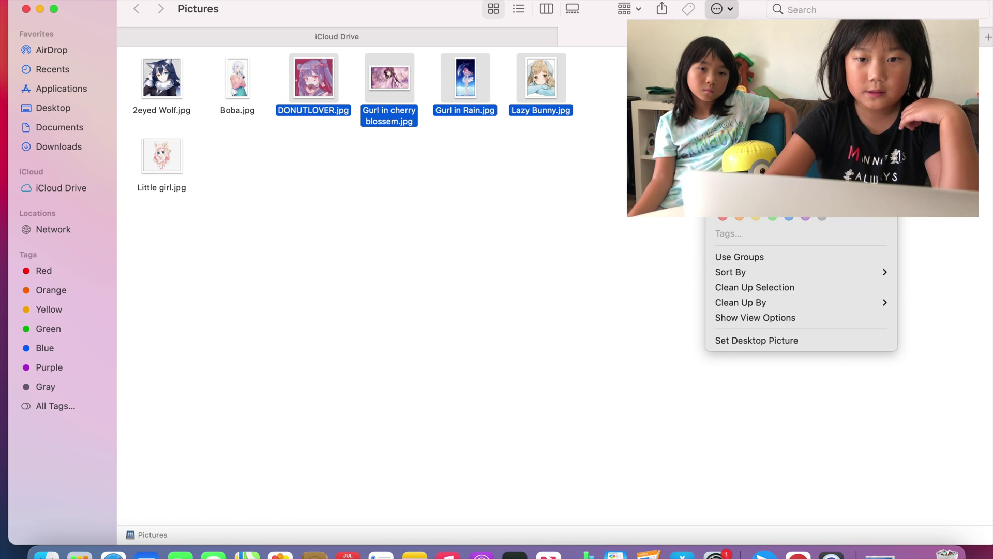
click(745, 77)
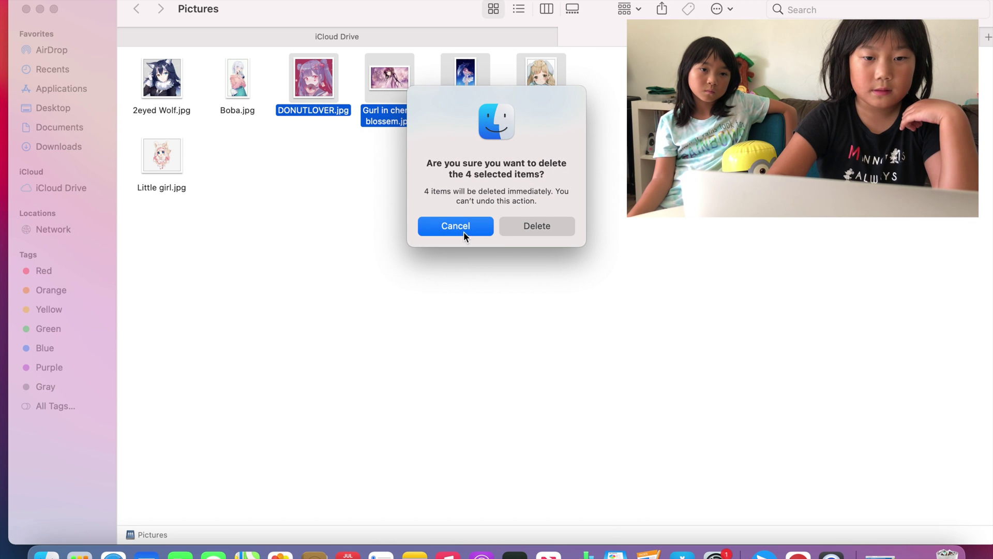
click(543, 222)
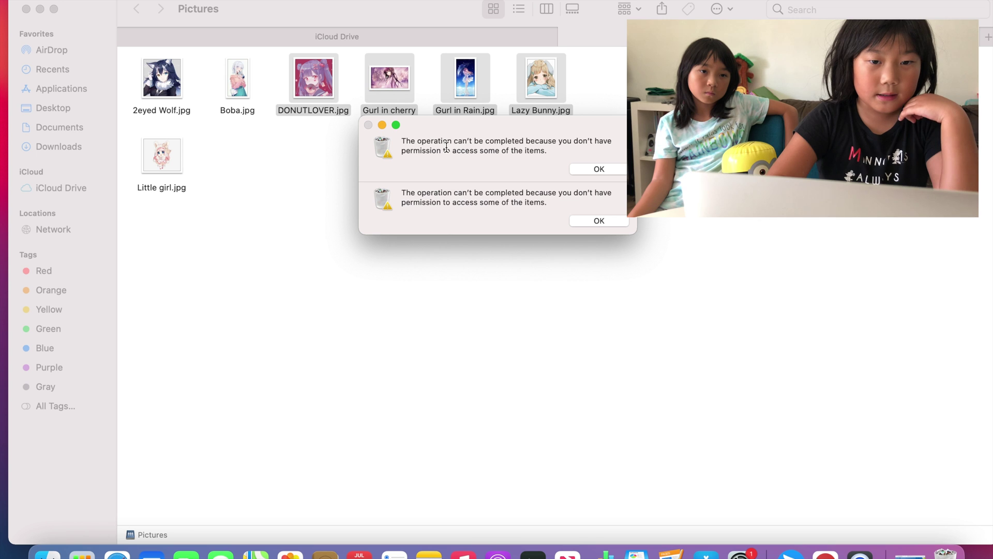
drag(447, 147, 499, 154)
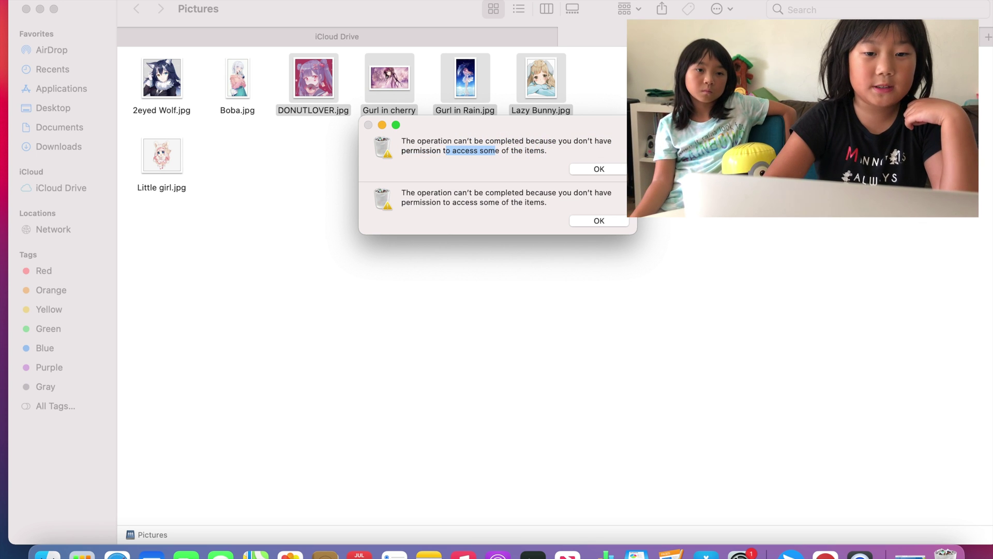
click(613, 170)
click(613, 170)
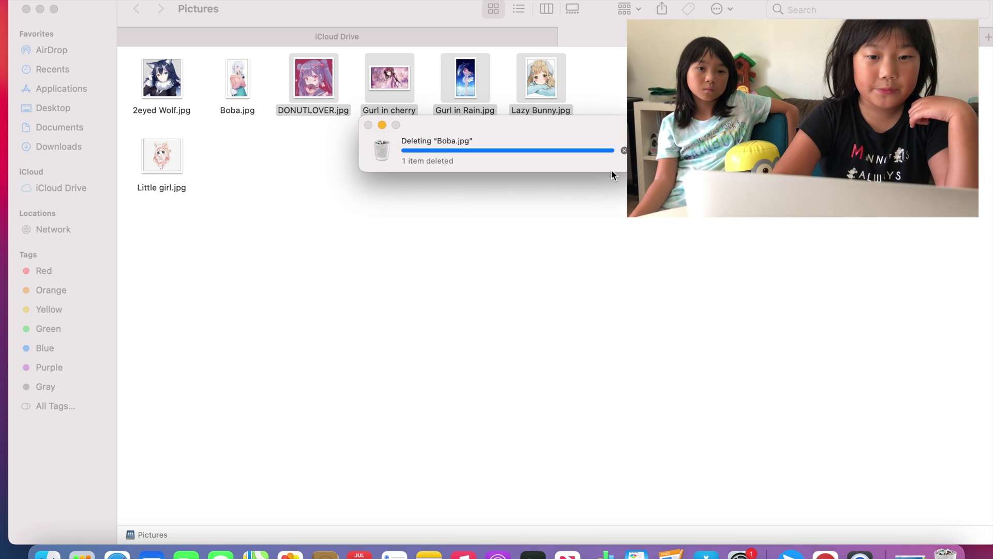
click(595, 140)
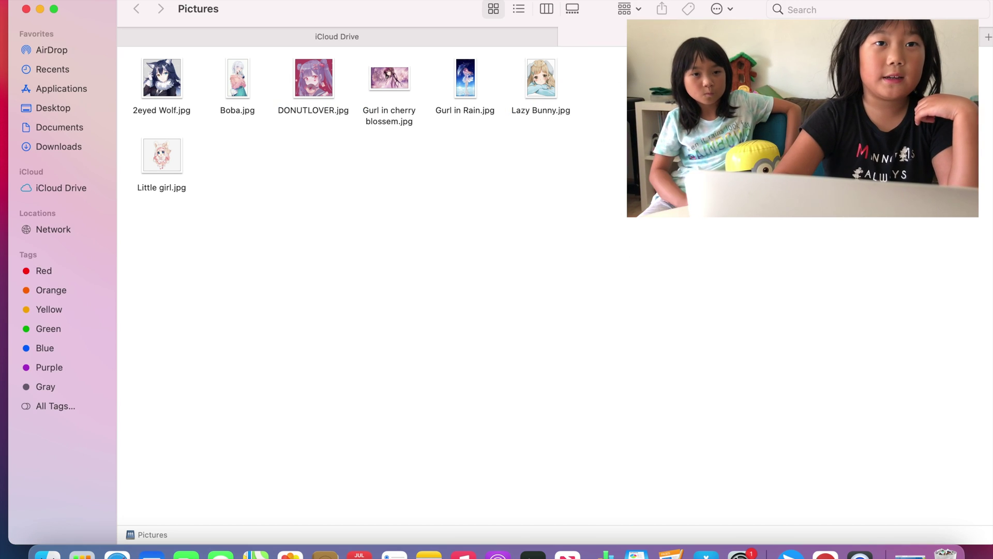